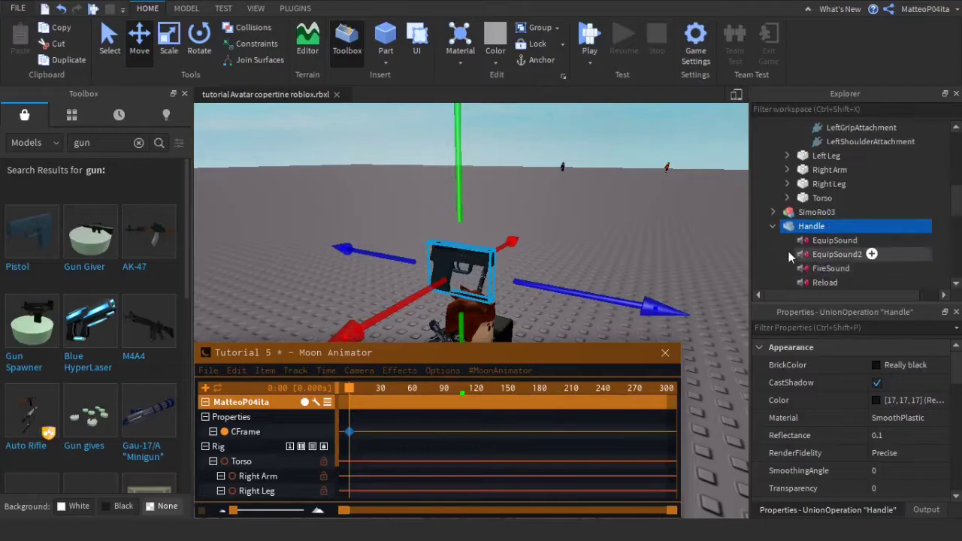
Delete all the sounds and other child objects nested inside the gun's Handle, leaving only the Handle itself.
left_click_drag(944, 184, 880, 257)
scroll(891, 248, "down", 1)
key("Delete")
Close the Toolbox and rotate the gun above the character's head so that its barrel points downward.
left_click(461, 263)
left_click(629, 229)
right_click_drag(579, 203, 576, 205)
left_click(423, 209)
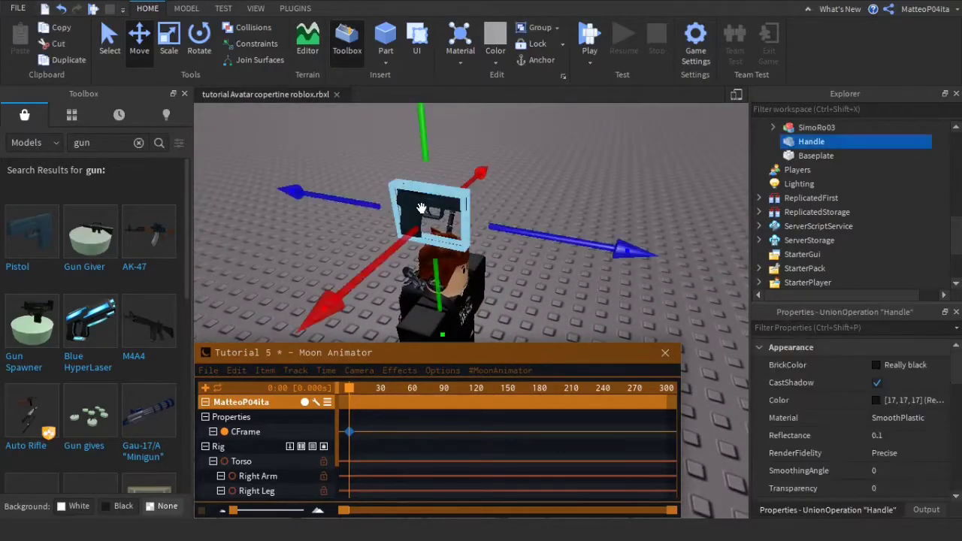
left_click(186, 94)
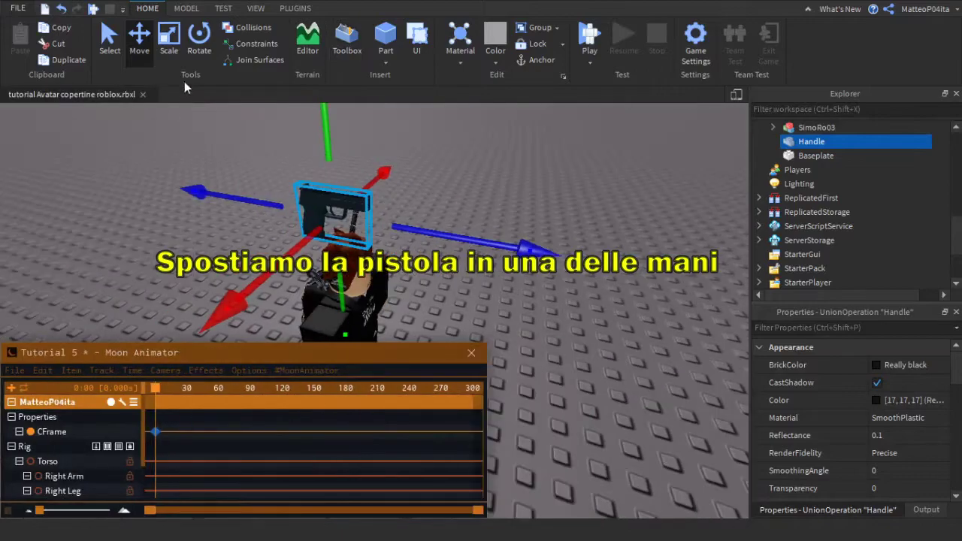
left_click(198, 41)
right_click_drag(518, 227, 518, 227)
left_click_drag(517, 227, 412, 318)
left_click(583, 325)
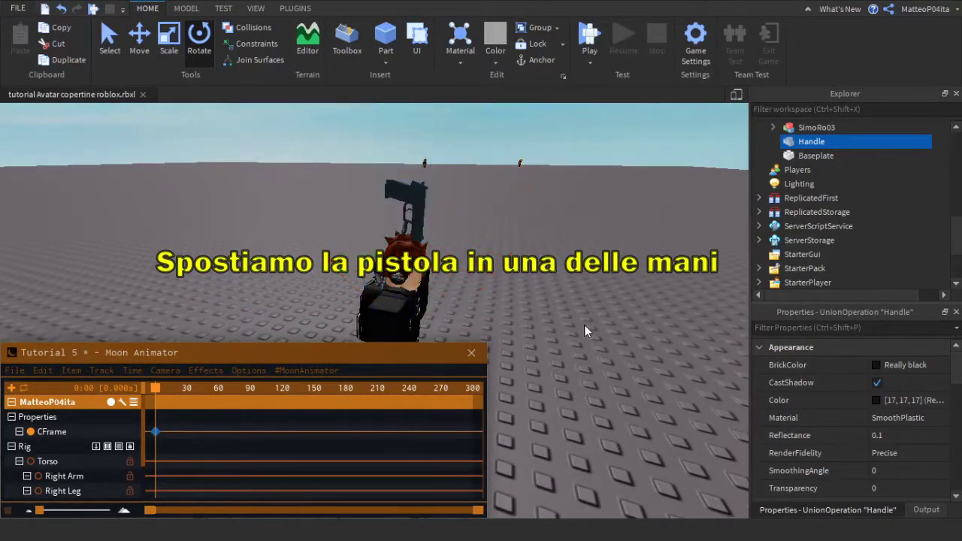
Move the gun from above the character's head down to the height of the left hand.
left_click(429, 200)
left_click(140, 51)
right_click_drag(466, 223, 466, 223)
left_click_drag(467, 223, 516, 219)
left_click_drag(463, 167, 454, 280)
left_click_drag(493, 326, 500, 327)
Shift the gun slightly so that its grip sits in the character's left hand, and check the fit.
scroll(527, 288, "up", 6)
right_click_drag(546, 264, 546, 264)
mouse_move(308, 276)
left_mouse_down()
mouse_move(273, 279)
mouse_move(291, 277)
left_mouse_up()
right_click_drag(345, 268, 346, 268)
left_click(526, 344)
right_click_drag(526, 345, 526, 344)
scroll(526, 344, "down", 2)
right_click_drag(459, 283, 478, 267)
scroll(477, 267, "down", 4)
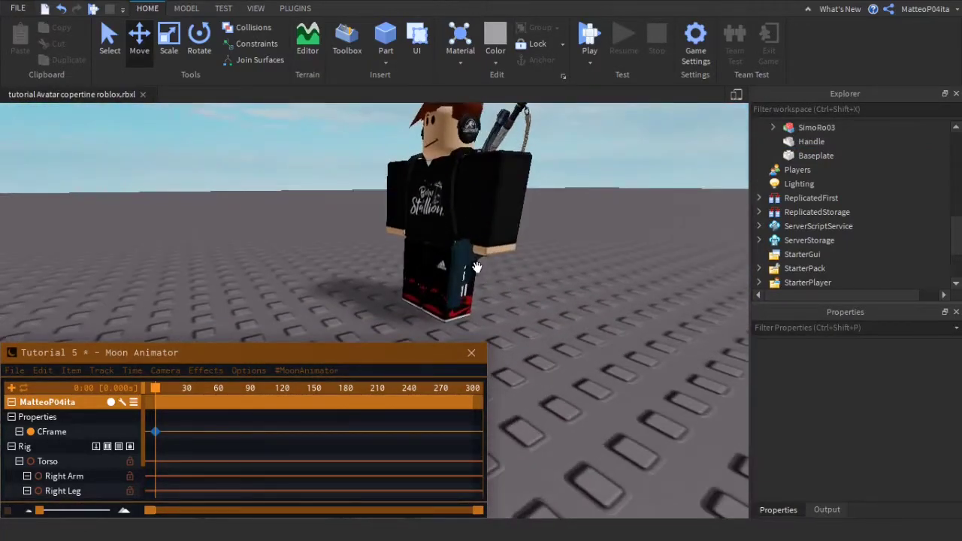
scroll(477, 267, "down", 3)
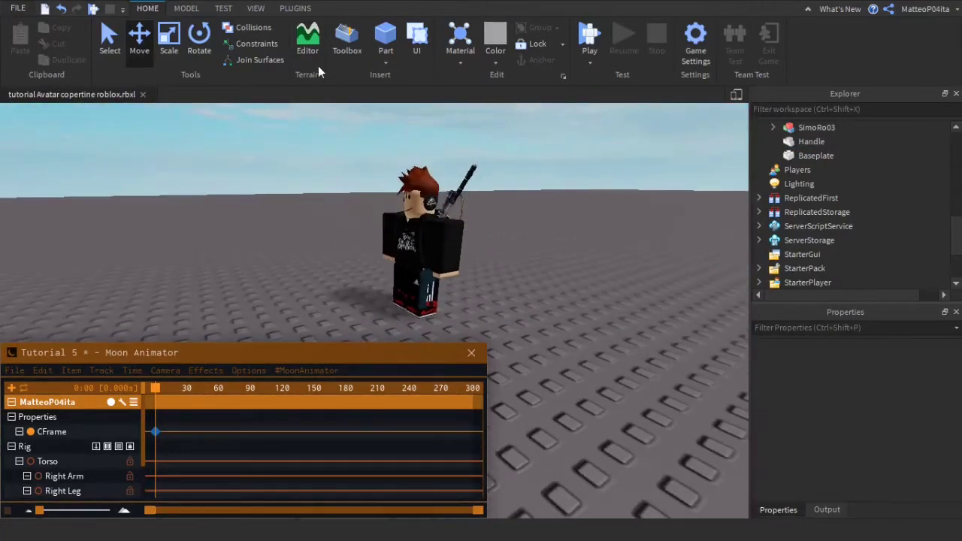
Join Handle in place to Left Arm with Easy Weld, using Left Arm as base part and Animatable turned off.
left_click(294, 8)
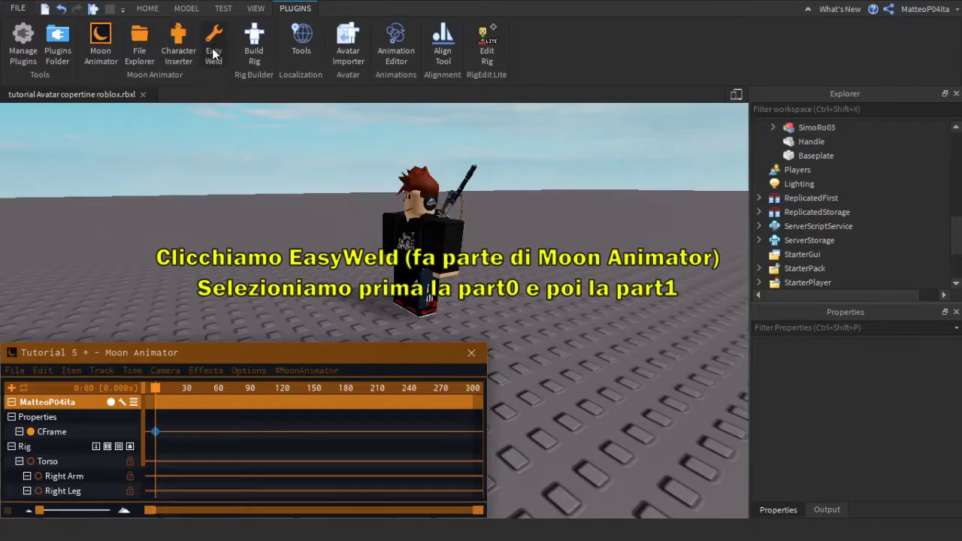
left_click(216, 57)
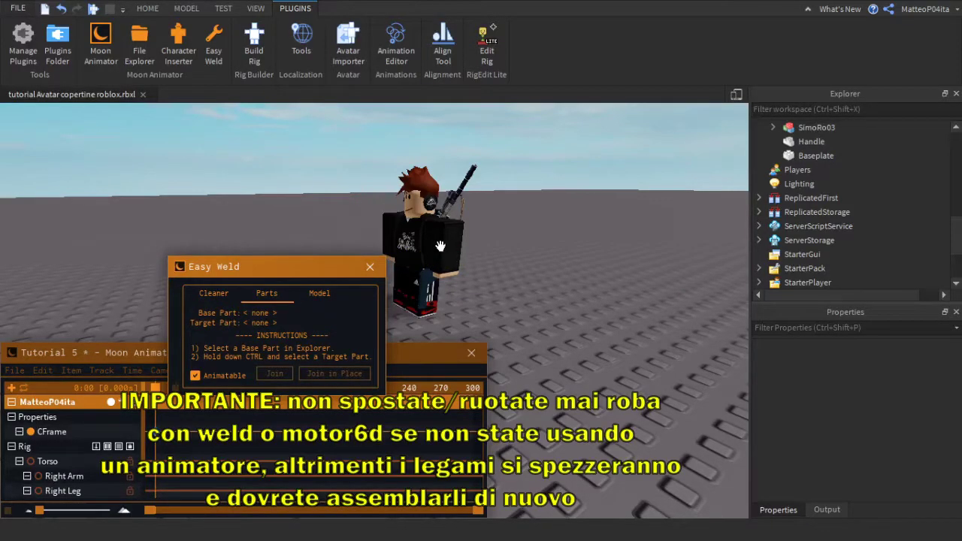
scroll(786, 180, "up", 10)
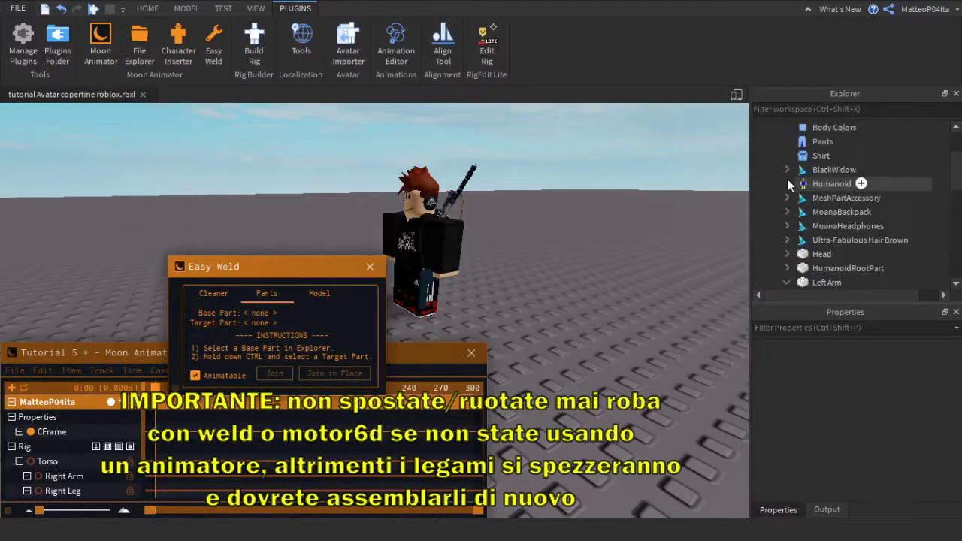
scroll(832, 223, "down", 5)
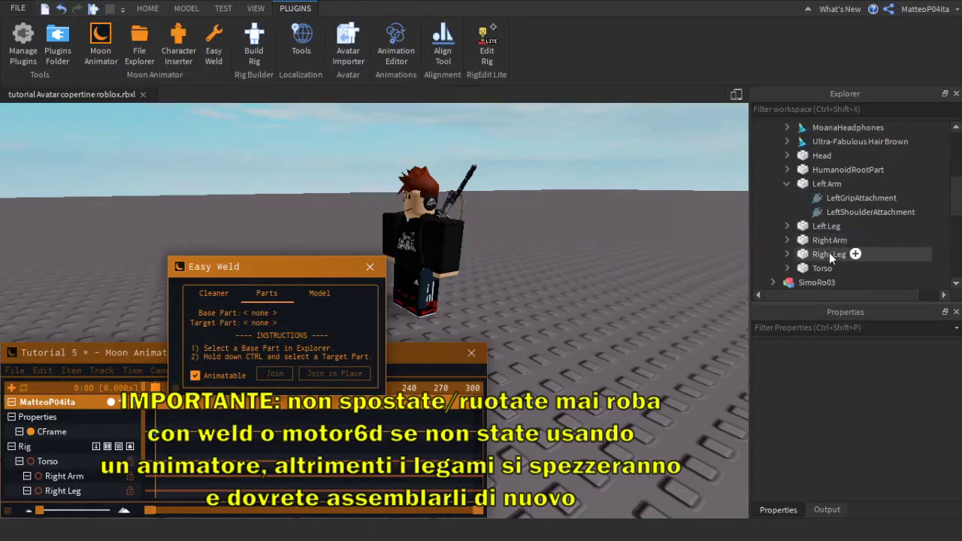
left_click(822, 184)
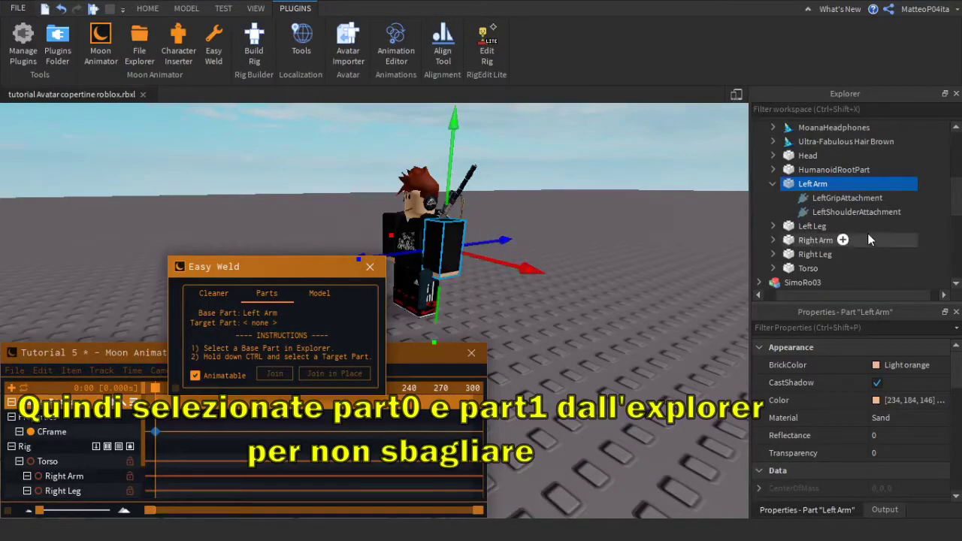
scroll(867, 233, "down", 3)
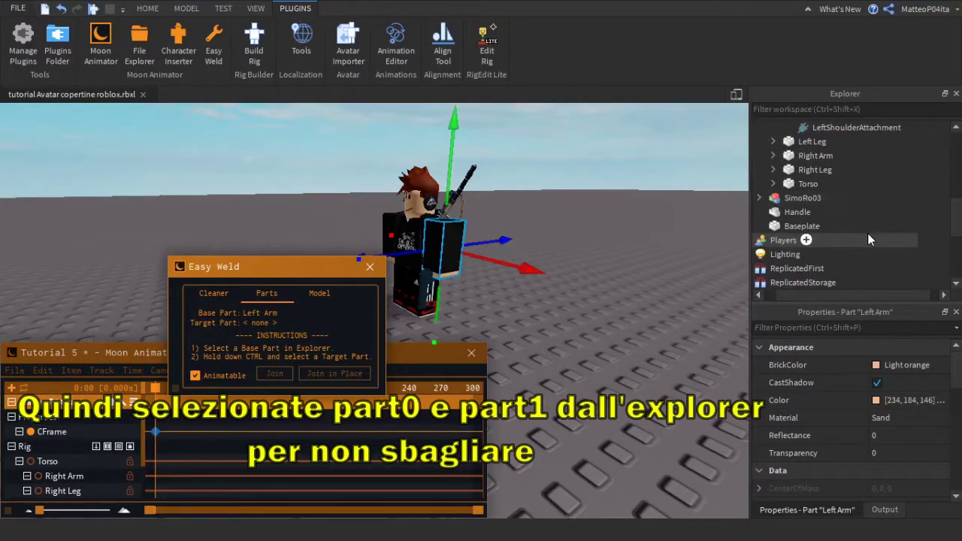
left_click(791, 213, "ctrl")
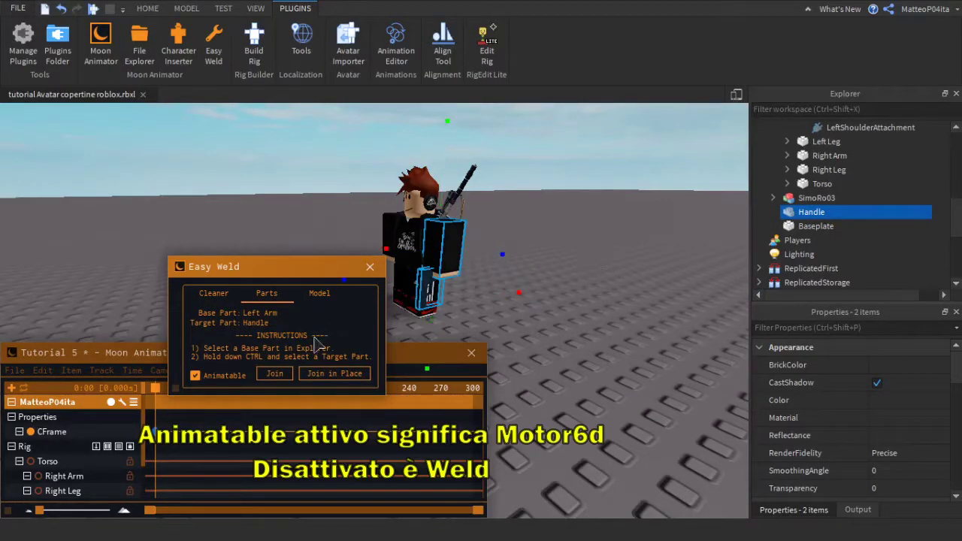
left_click(195, 376)
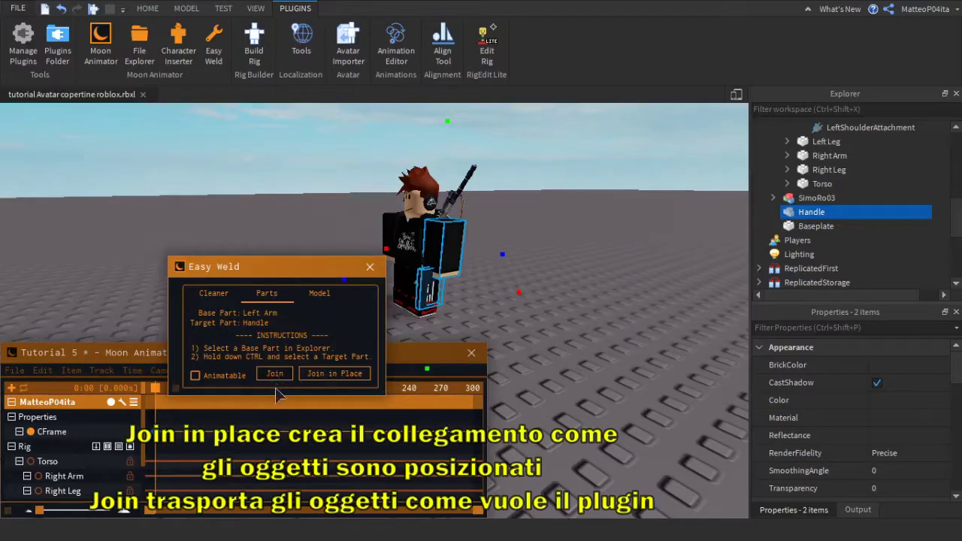
left_click(339, 374)
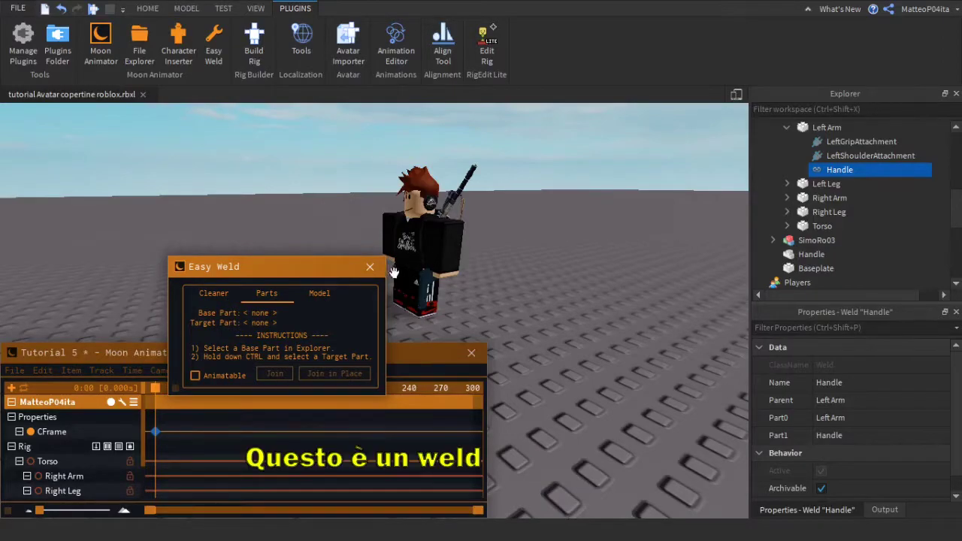
left_click(369, 266)
Test the weld by rotating the character's left arm in Moon Animator, and undo the rotation.
left_click(445, 257)
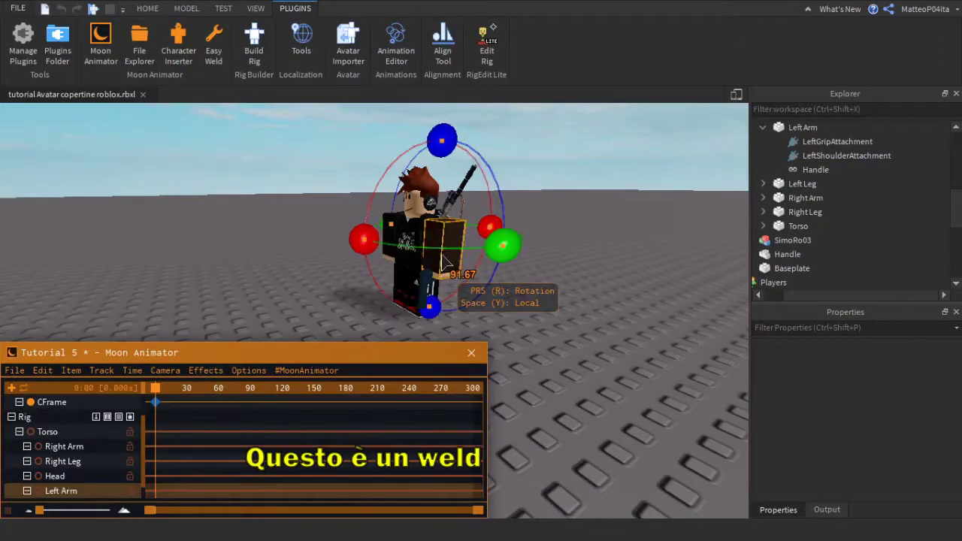
left_click_drag(366, 239, 374, 198)
scroll(107, 445, "down", 1)
key("ctrl+z")
Replace the Left Arm's weld with an Easy Weld Motor6D to Handle, joined in place with Animatable on.
left_click(808, 171)
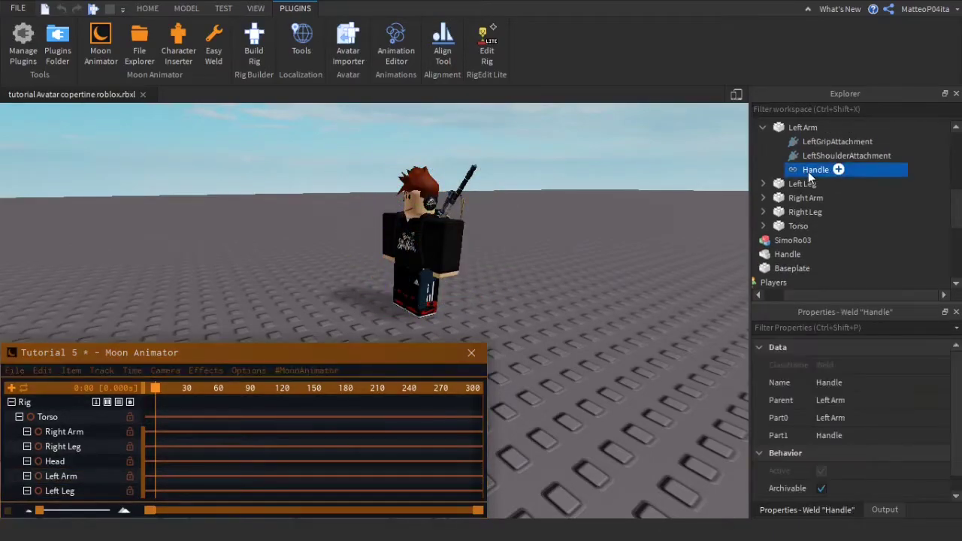
key("Delete")
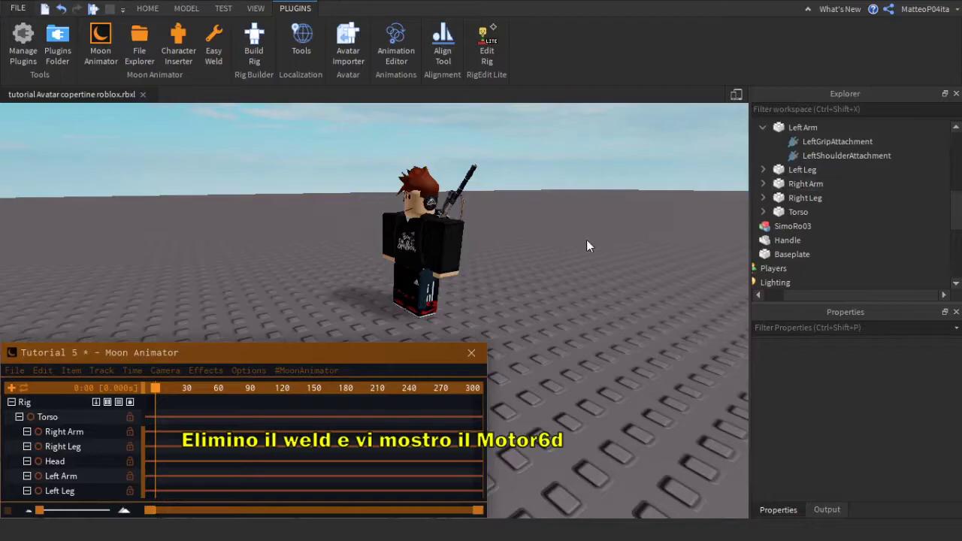
left_click(218, 52)
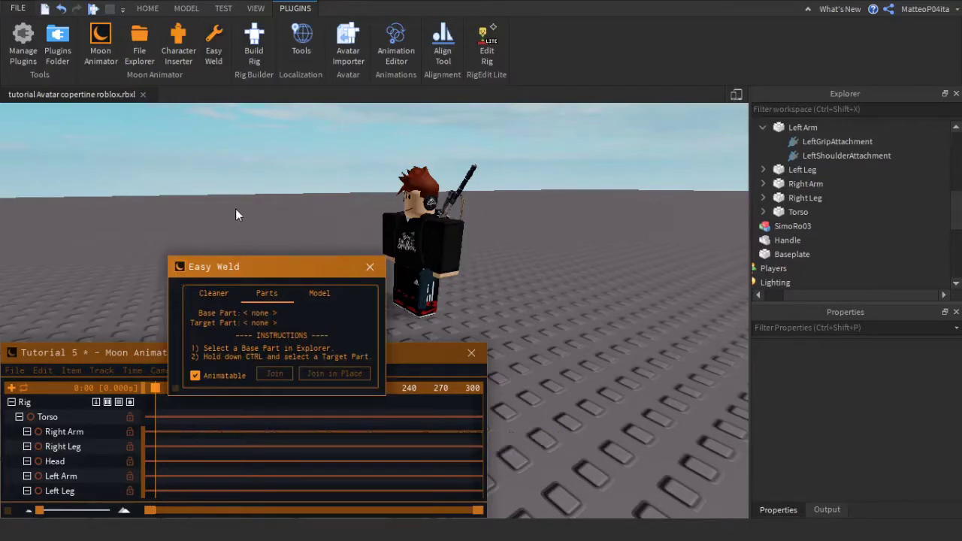
left_click(445, 251)
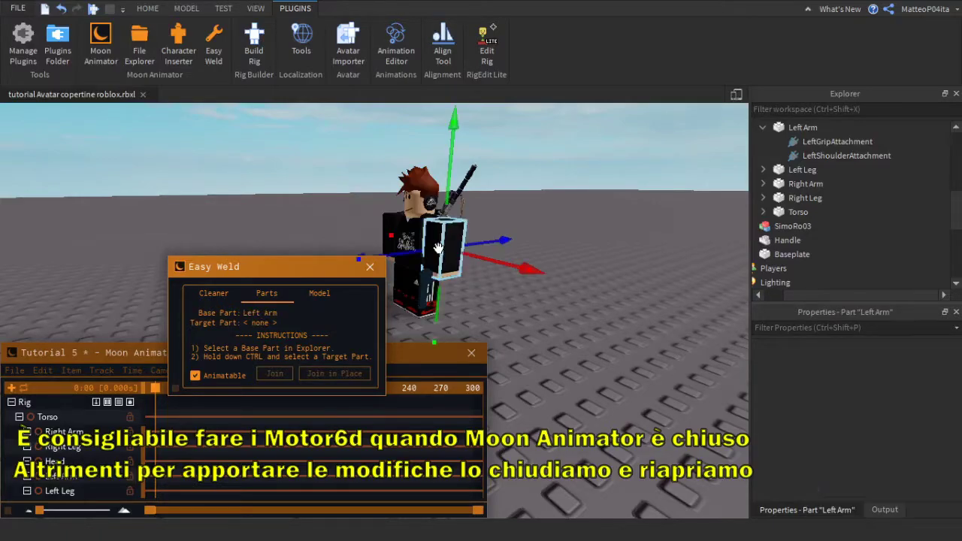
left_click(423, 288, "ctrl")
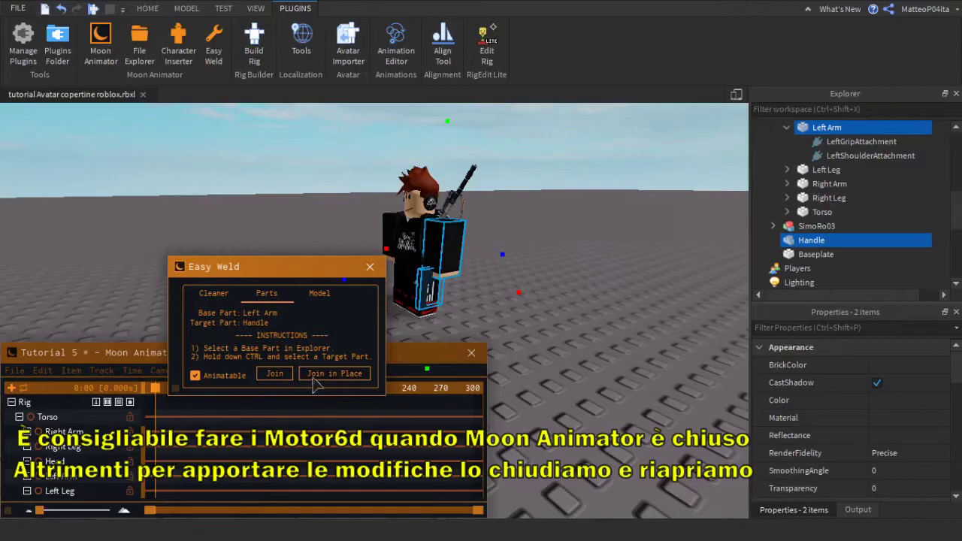
left_click(335, 375)
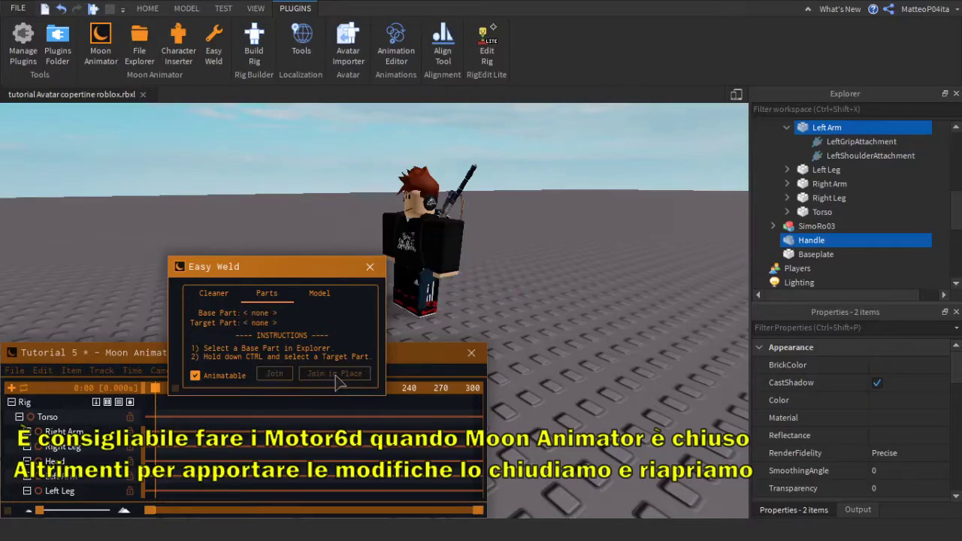
left_click(371, 269)
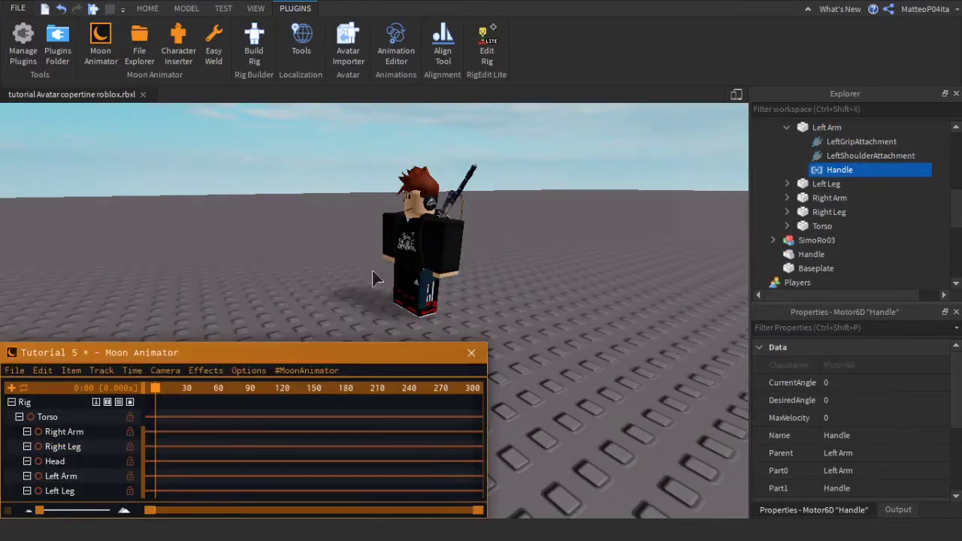
Save and close the current animation, and reopen Tutorial 5 in Moon Animator.
left_click(16, 372)
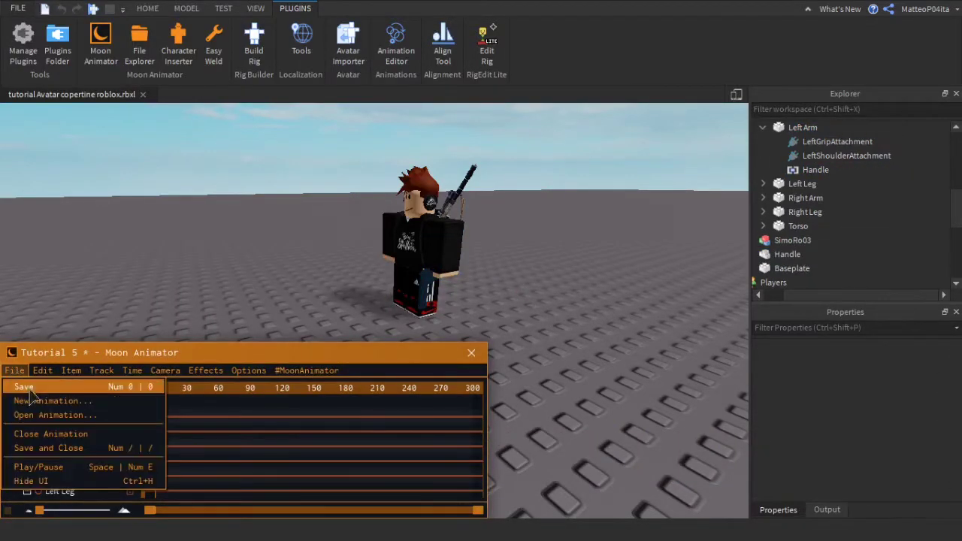
left_click(49, 448)
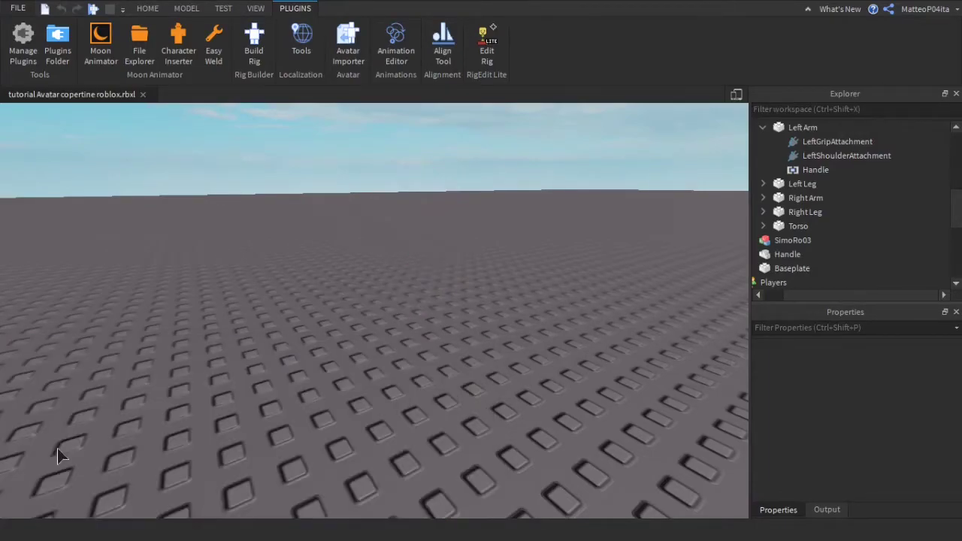
left_click(99, 53)
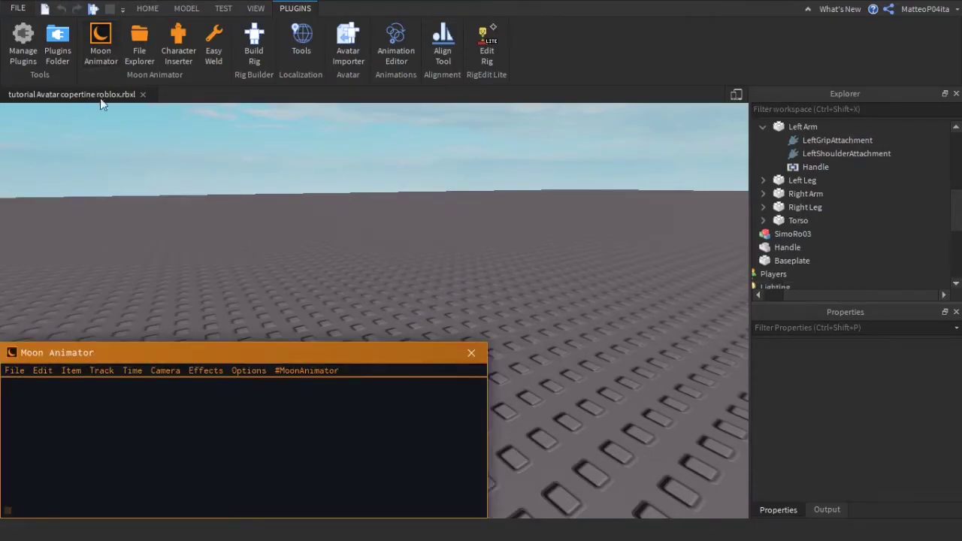
left_click(17, 372)
left_click(38, 414)
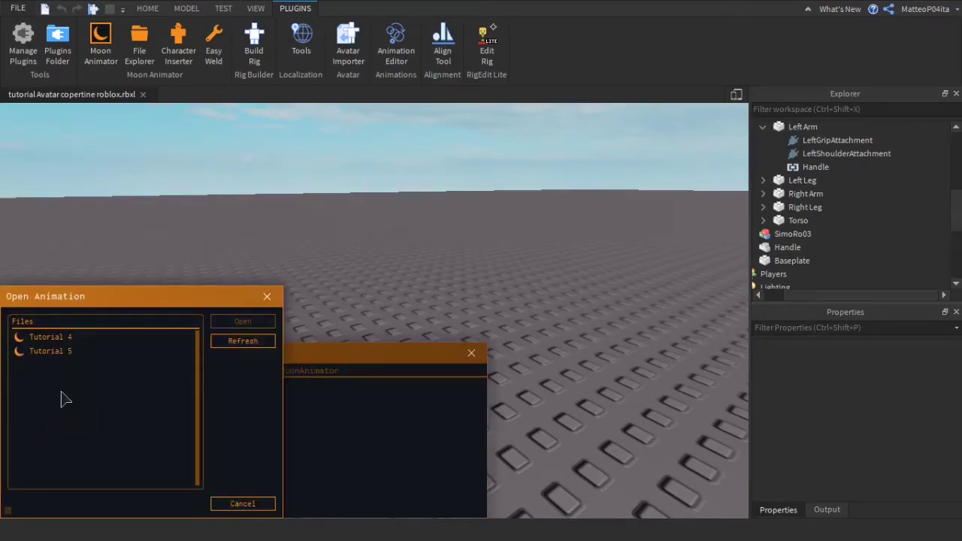
left_click(70, 354)
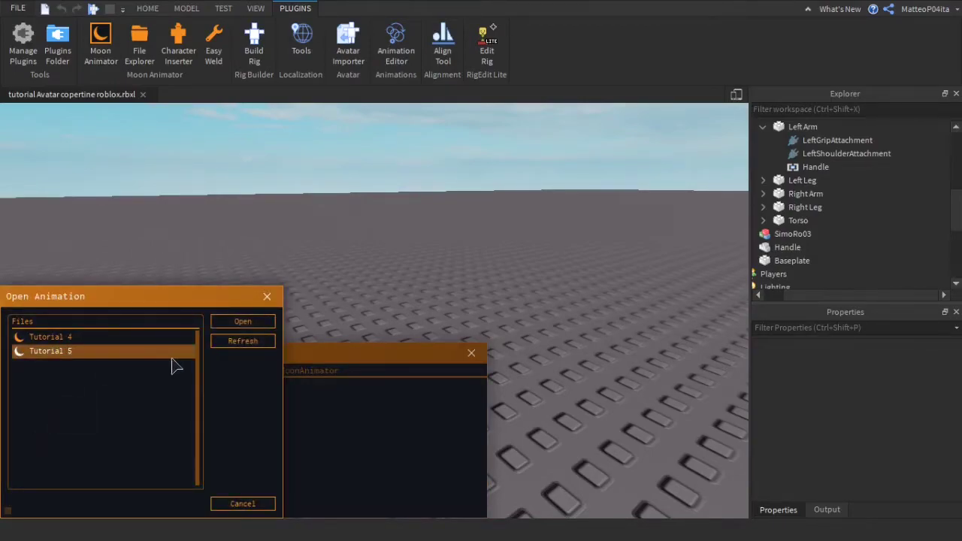
left_click(228, 322)
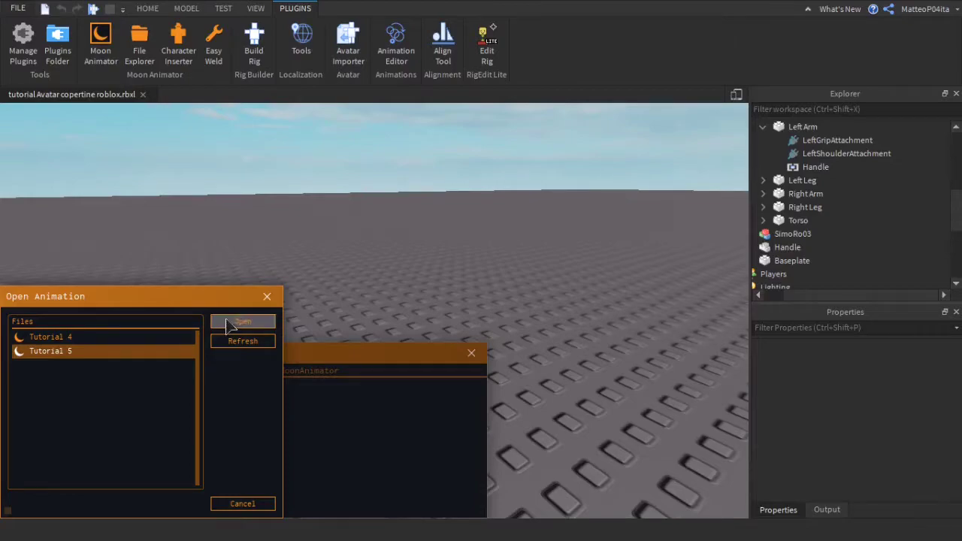
At frame 0, rotate the Left Arm forward to horizontal and tilt the gun's Handle upward.
scroll(68, 468, "down", 4)
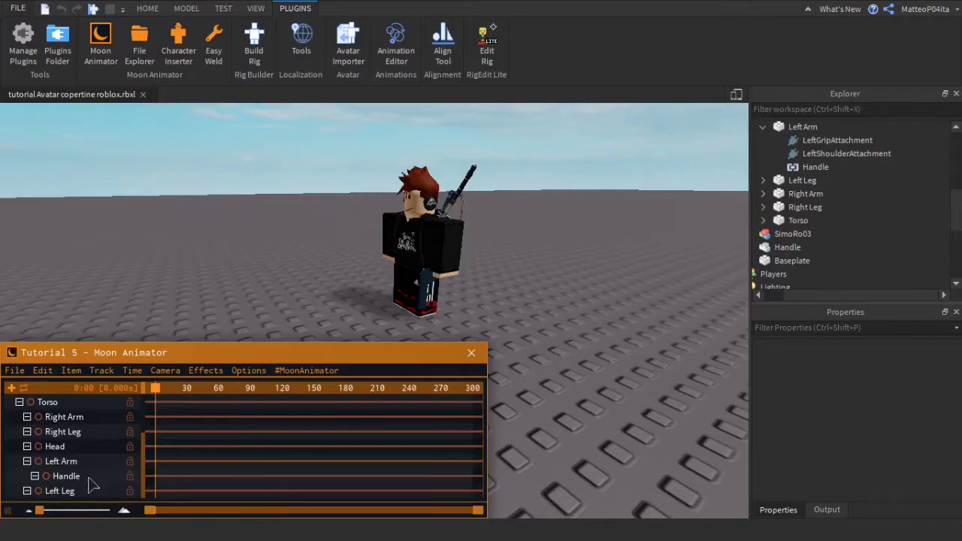
left_click(97, 475)
left_click(89, 463)
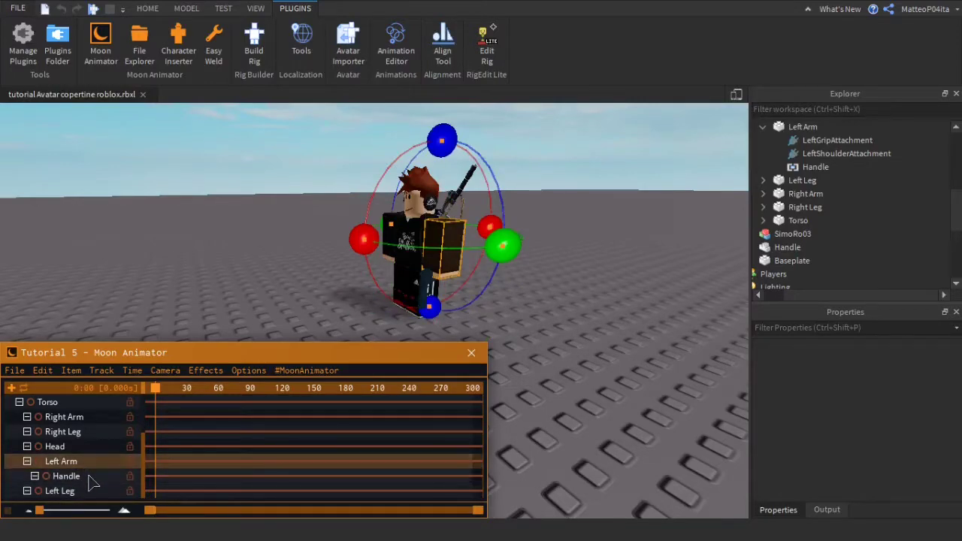
left_click_drag(364, 239, 441, 172)
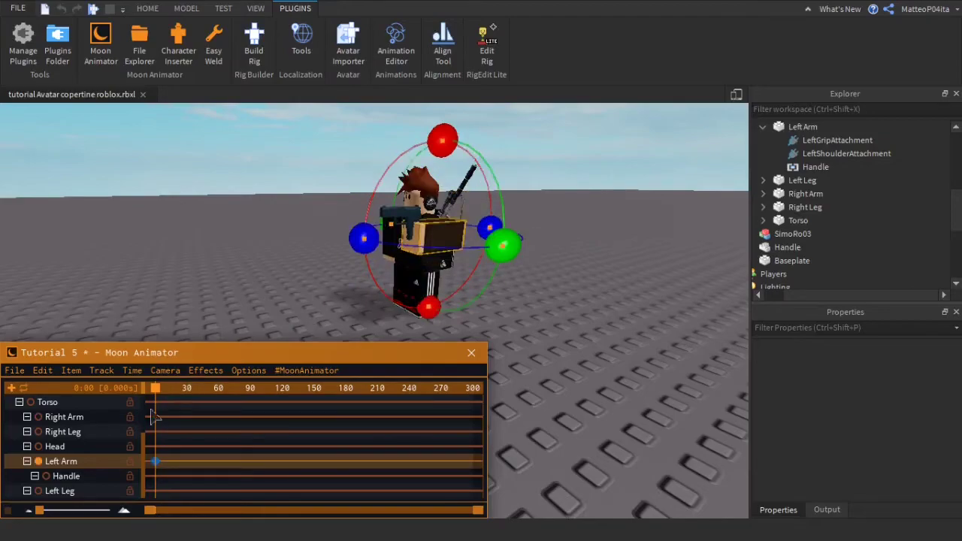
left_click(74, 476)
left_click_drag(317, 229, 332, 182)
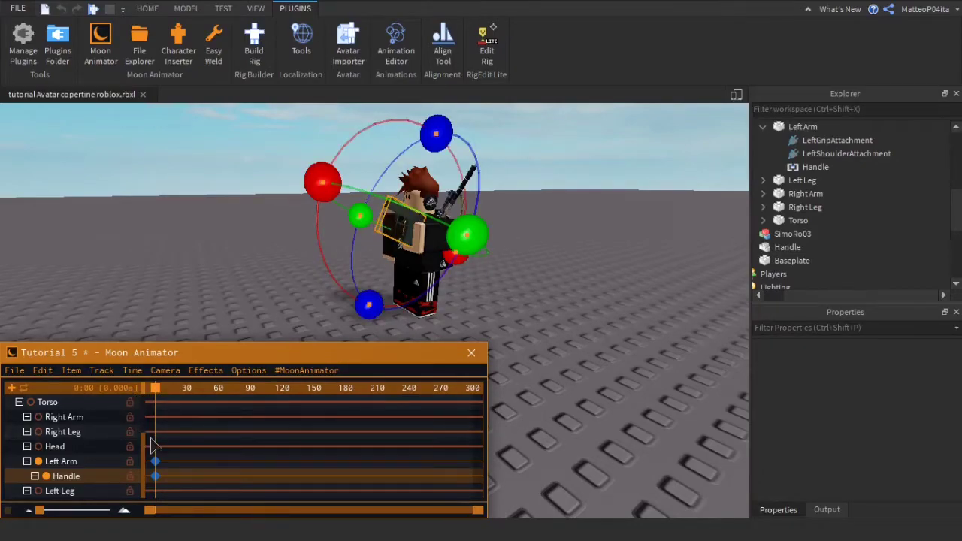
At frame 35, rotate the gun's Handle down to level, and scrub the timeline to check the movement.
left_click(191, 406)
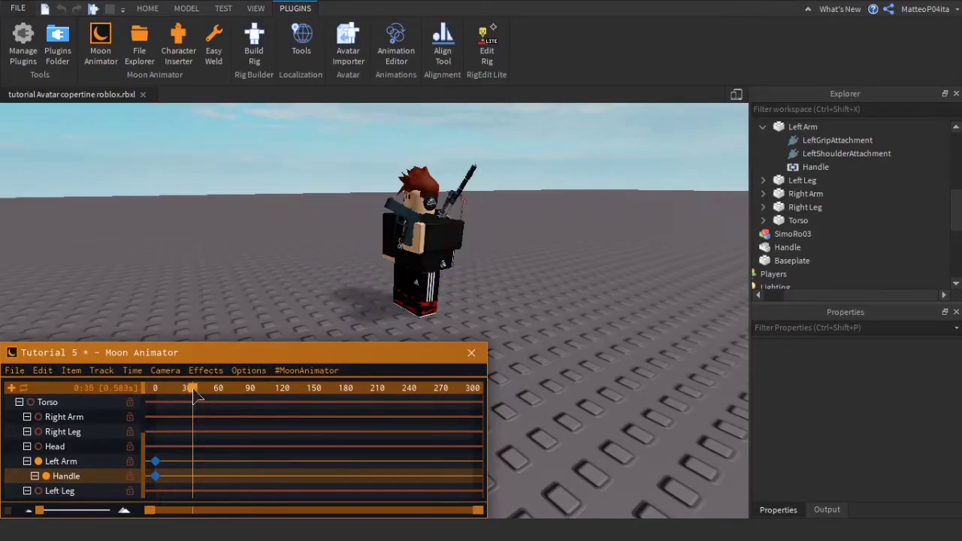
left_click_drag(332, 200, 329, 249)
mouse_move(168, 396)
left_mouse_down()
mouse_move(156, 396)
mouse_move(200, 394)
mouse_move(159, 396)
left_mouse_up()
left_click(196, 389)
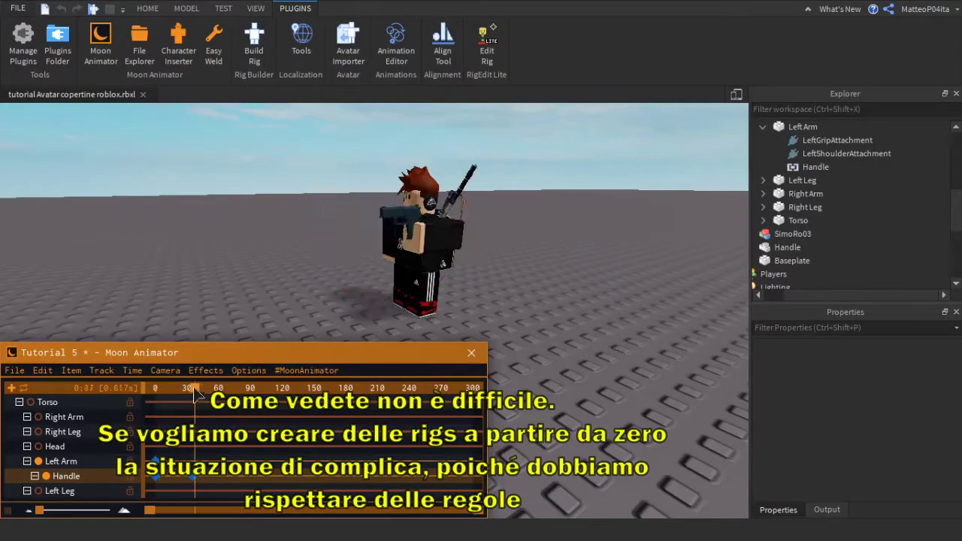
left_click(438, 237)
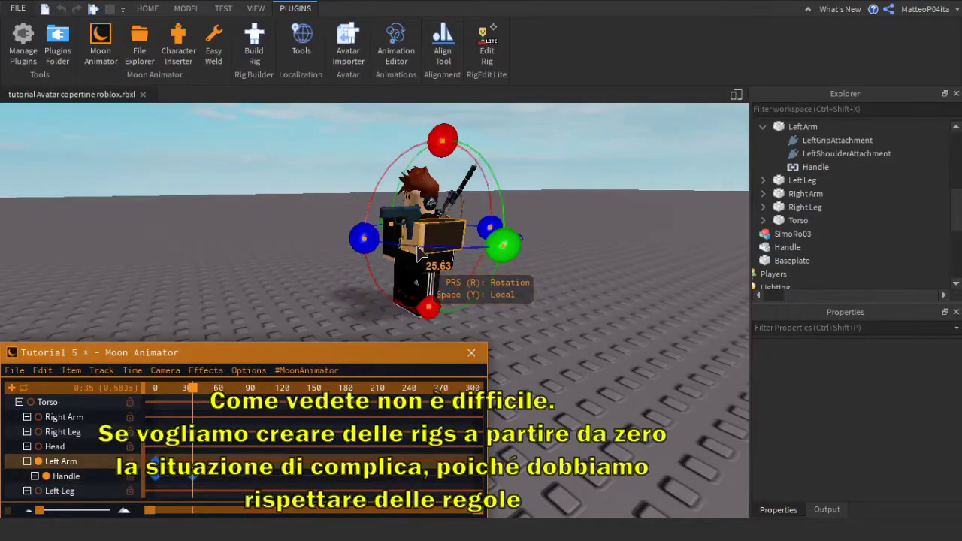
At frame 35, lower the Left Arm to the character's side, rotate and move the gun's Handle beside the hand, and play the animation from frame 0.
left_click_drag(429, 306, 547, 250)
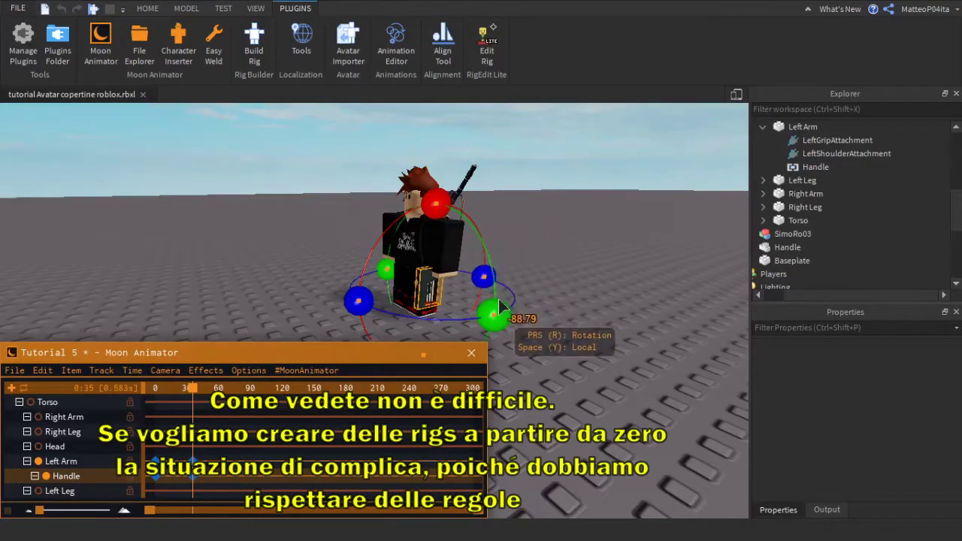
left_click_drag(494, 319, 497, 279)
key("r")
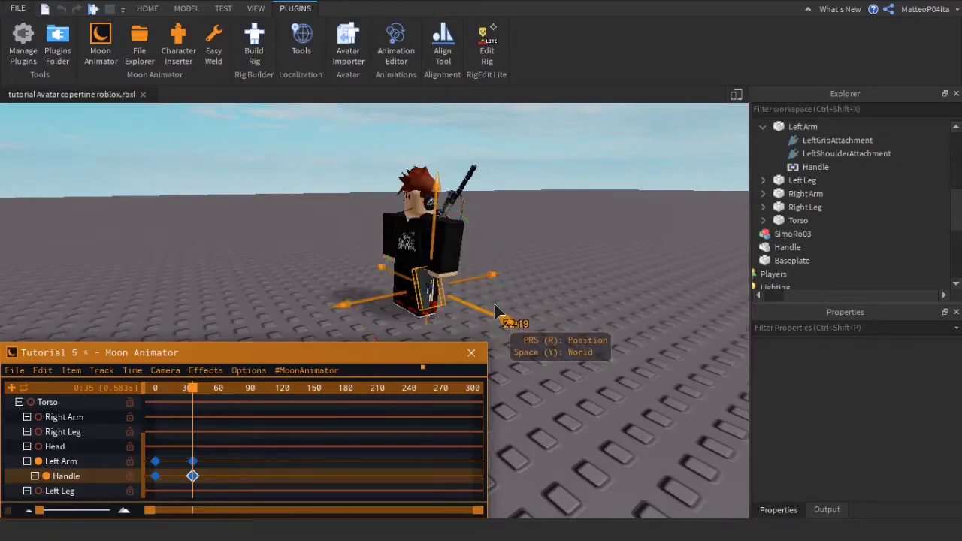
left_click_drag(495, 319, 526, 327)
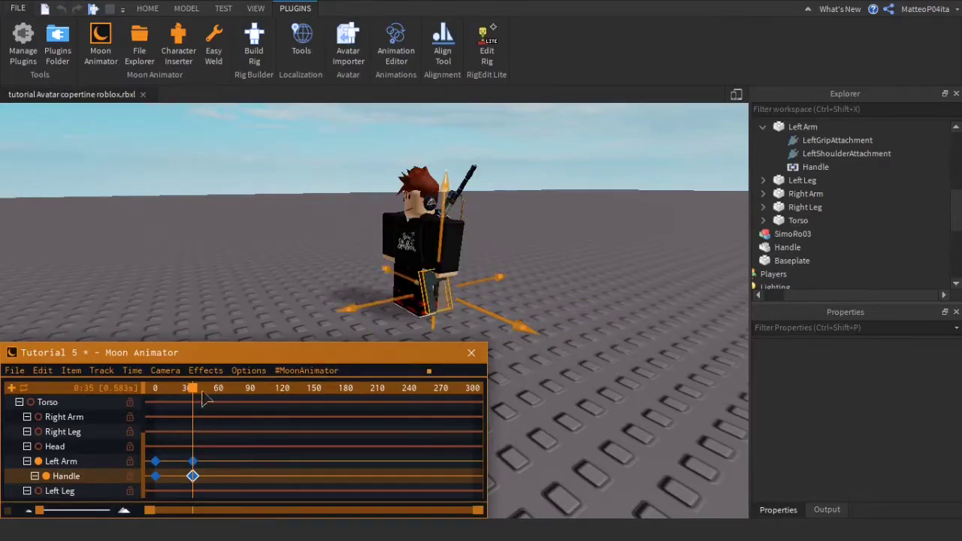
left_click(156, 388)
key("space")
left_click(242, 291)
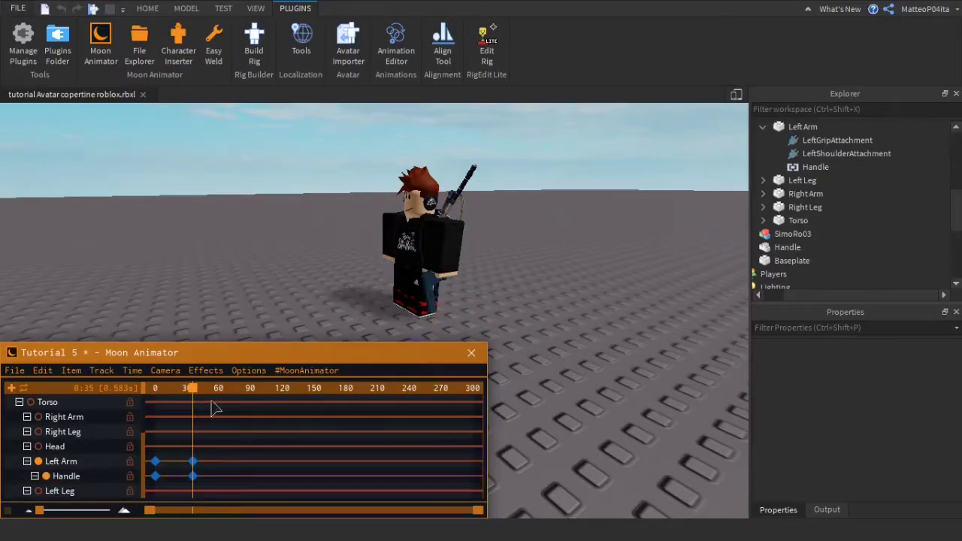
Try moving the gun's Handle well away from the hand at frame 35 and play the animation from the start.
left_click(424, 289)
left_click_drag(375, 303, 248, 332)
left_click_drag(167, 391, 106, 391)
key("space")
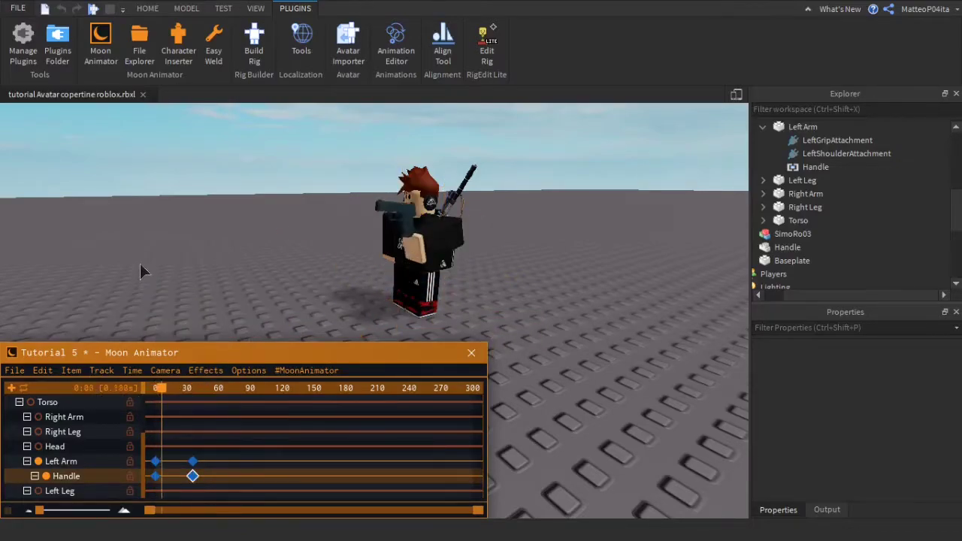
left_click(139, 266)
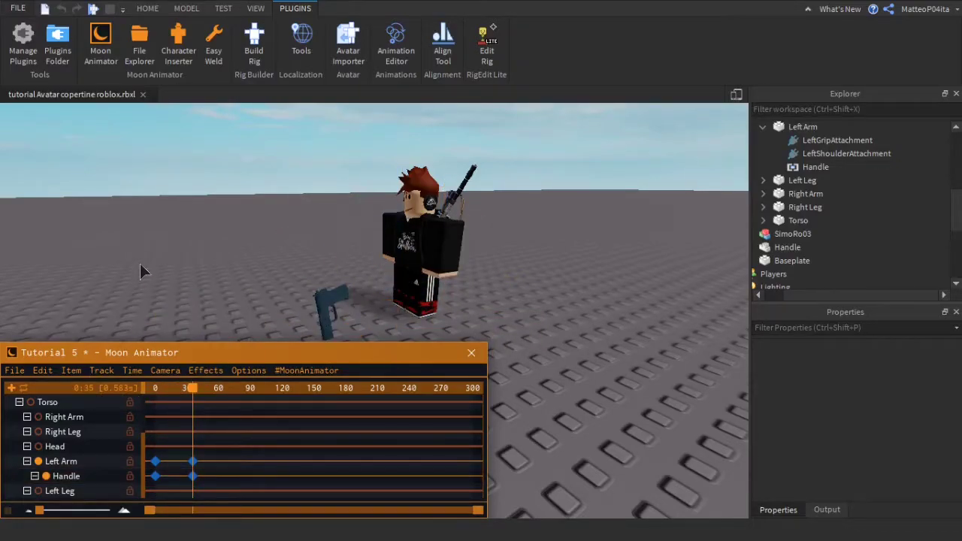
key("ctrl+z")
left_click(140, 263)
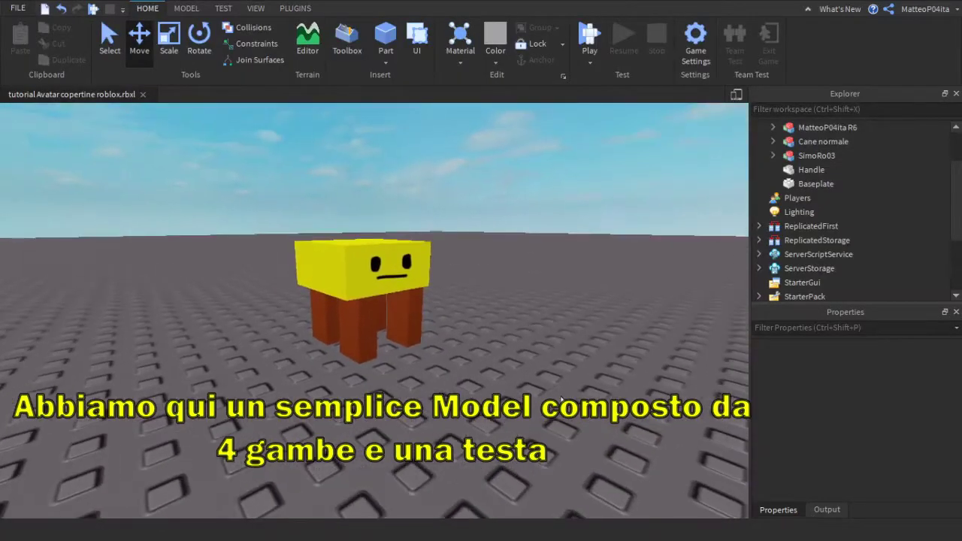
Examine the Cane normale dog model from several sides and inspect the parts it contains.
right_click_drag(561, 399, 562, 399)
key("a")
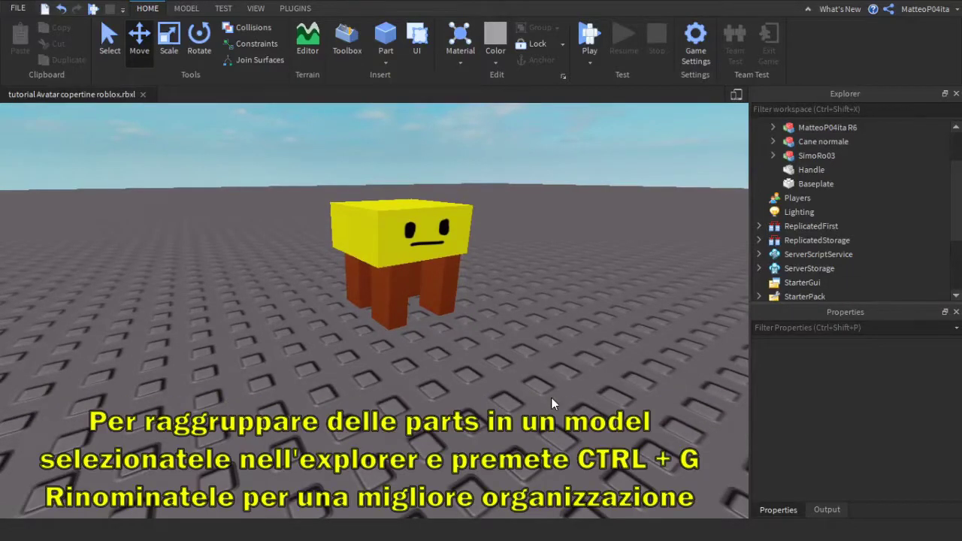
key("s")
right_click_drag(551, 397, 550, 397)
key("d")
key("w")
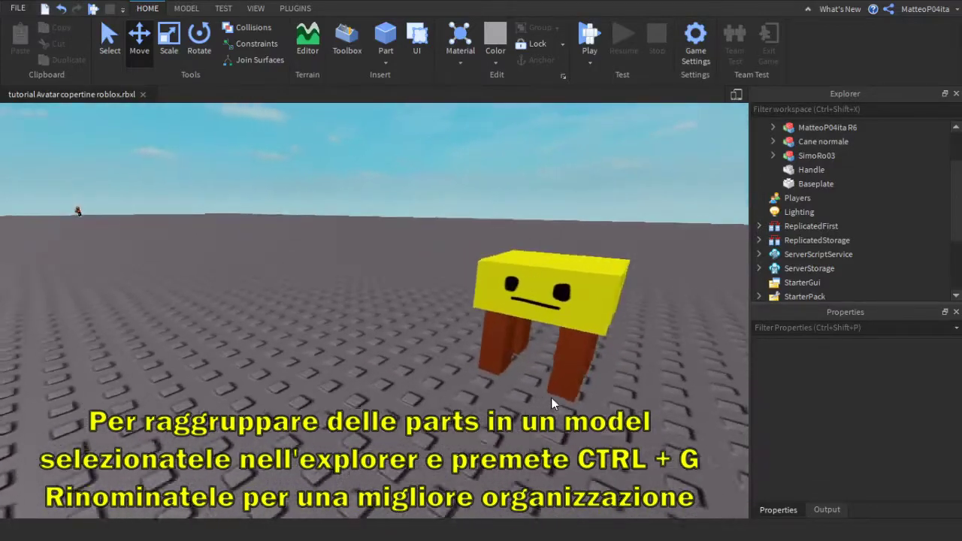
key("d")
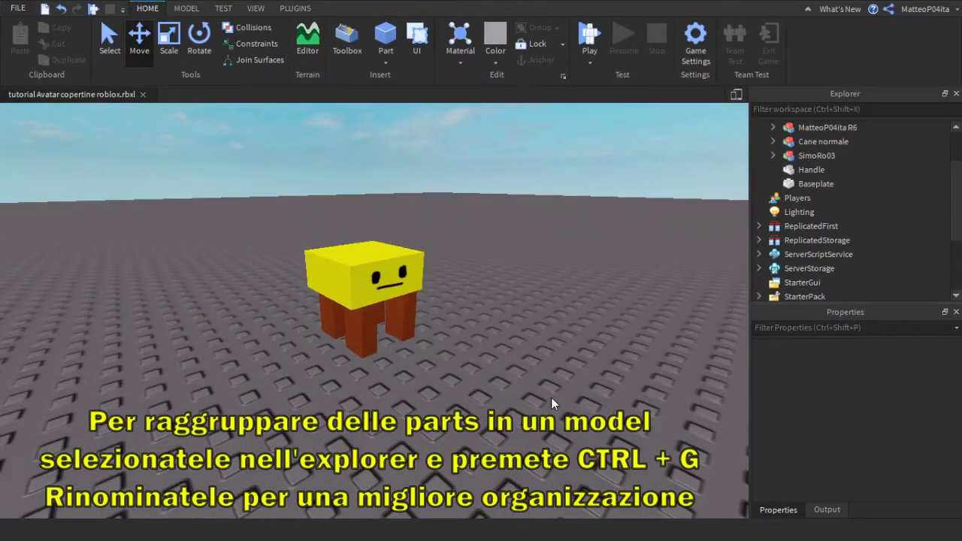
left_click(360, 292)
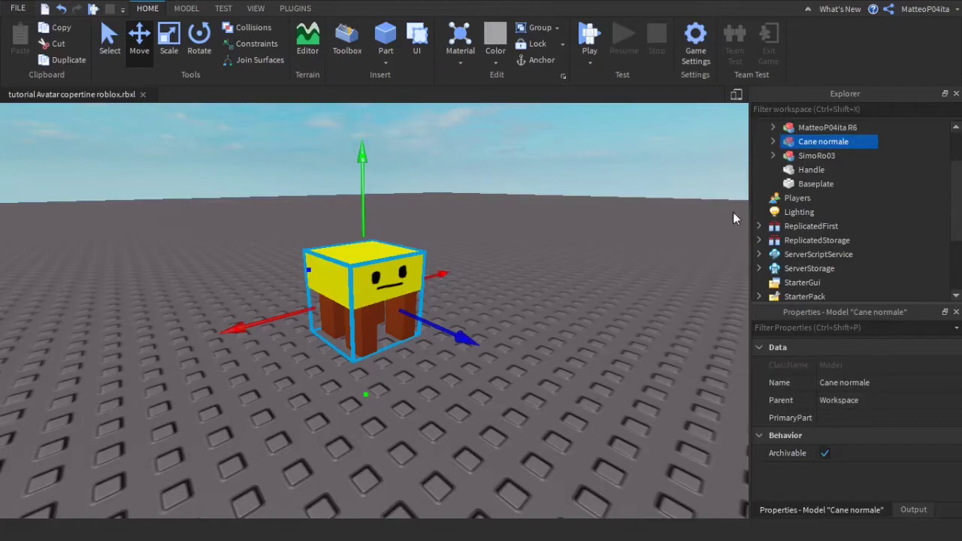
left_click(772, 141)
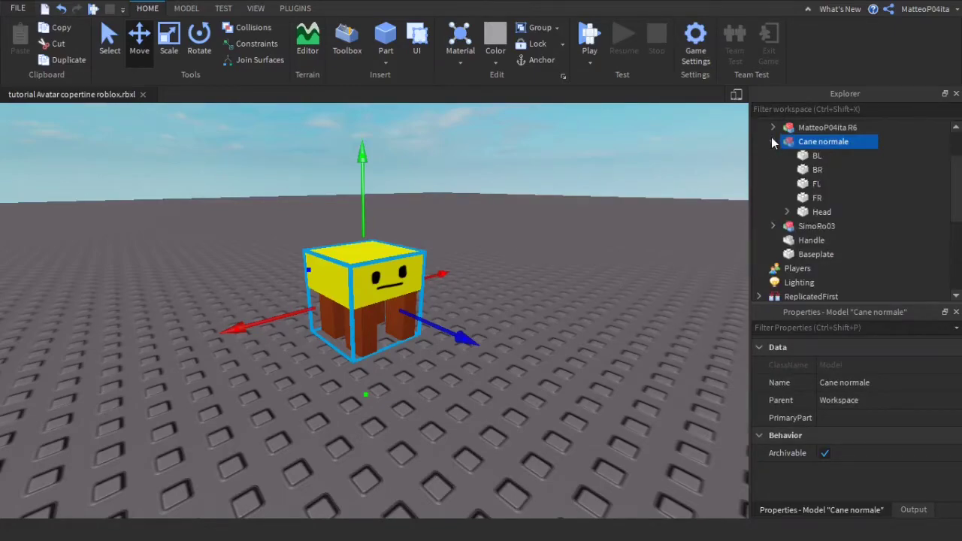
left_click(809, 212)
left_click(815, 197)
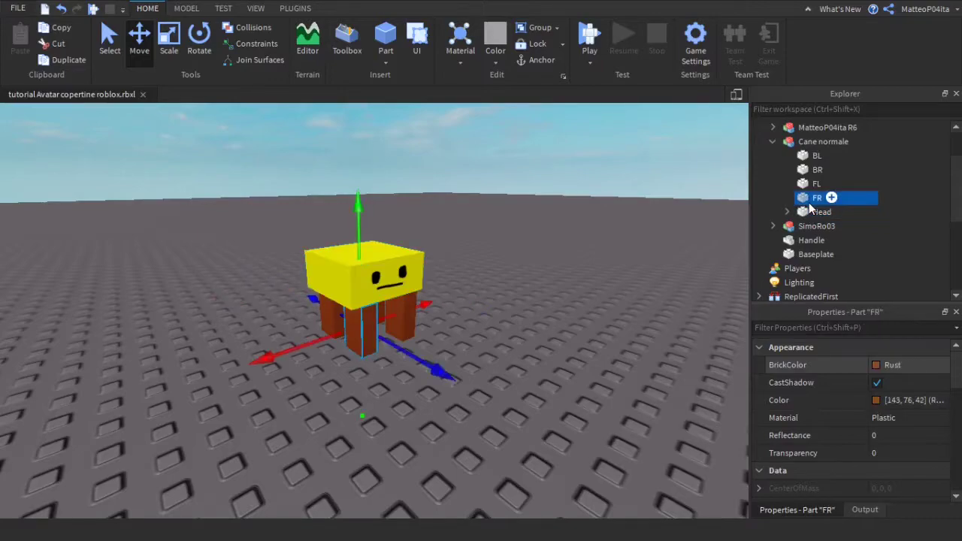
key("Up")
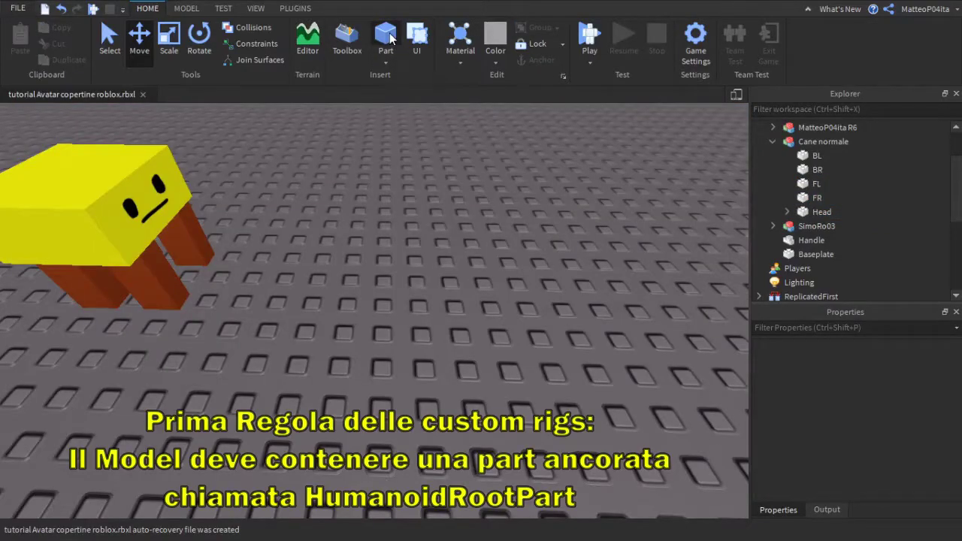
Insert a new block part beside the dog, anchor it and disable its CanCollide property.
left_click(386, 37)
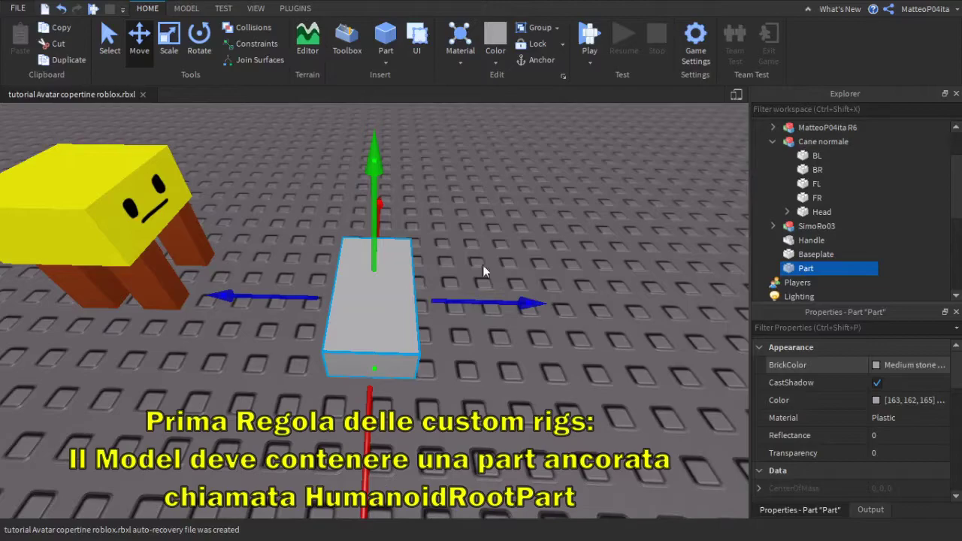
right_click_drag(537, 357, 536, 356)
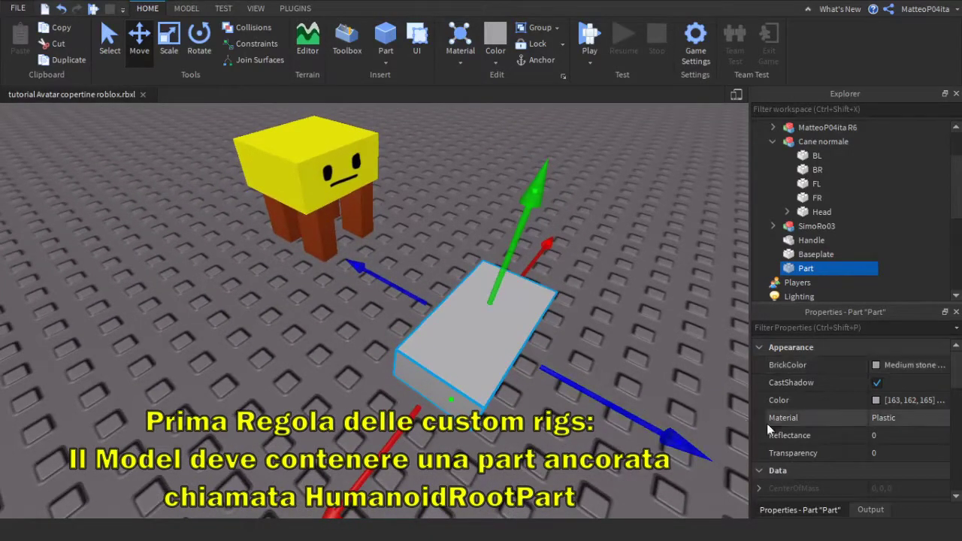
scroll(828, 439, "down", 5)
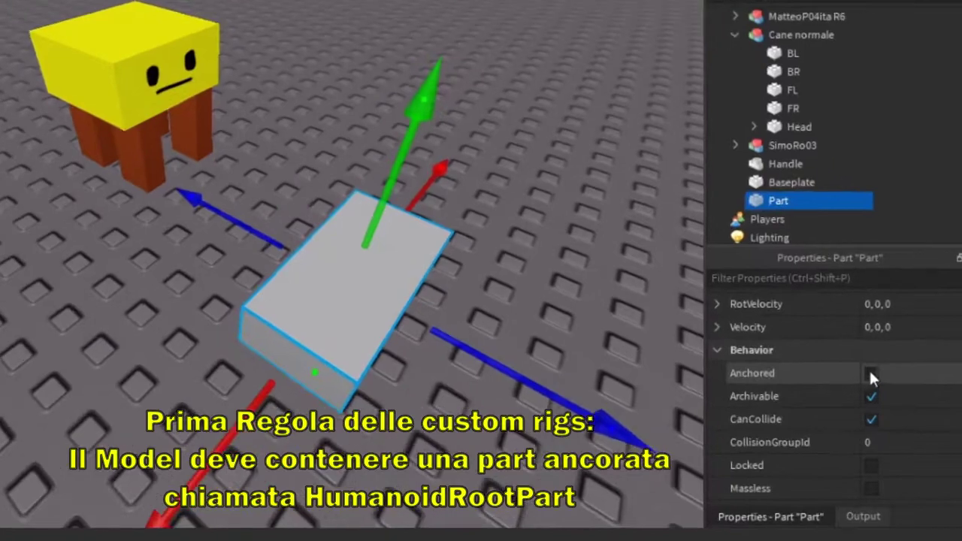
left_click(877, 400)
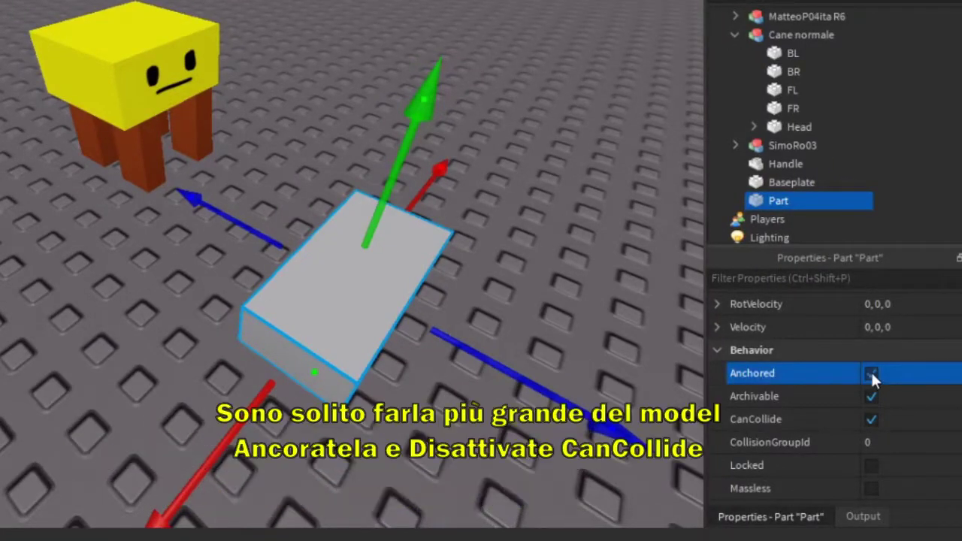
left_click(872, 419)
scroll(871, 419, "up", 5)
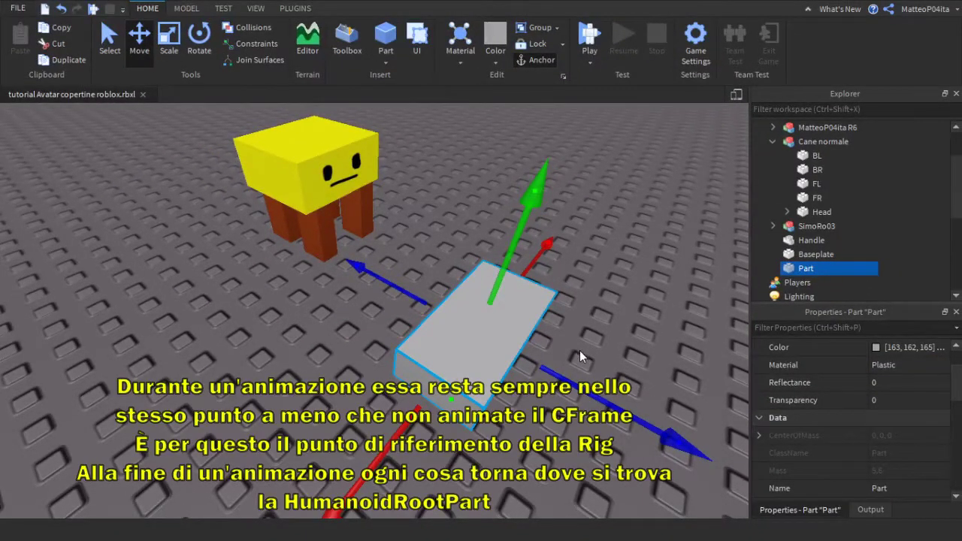
Move the new part onto the dog model and scale it until it encloses the whole dog.
right_click_drag(579, 350, 577, 348)
left_click_drag(434, 335, 270, 338)
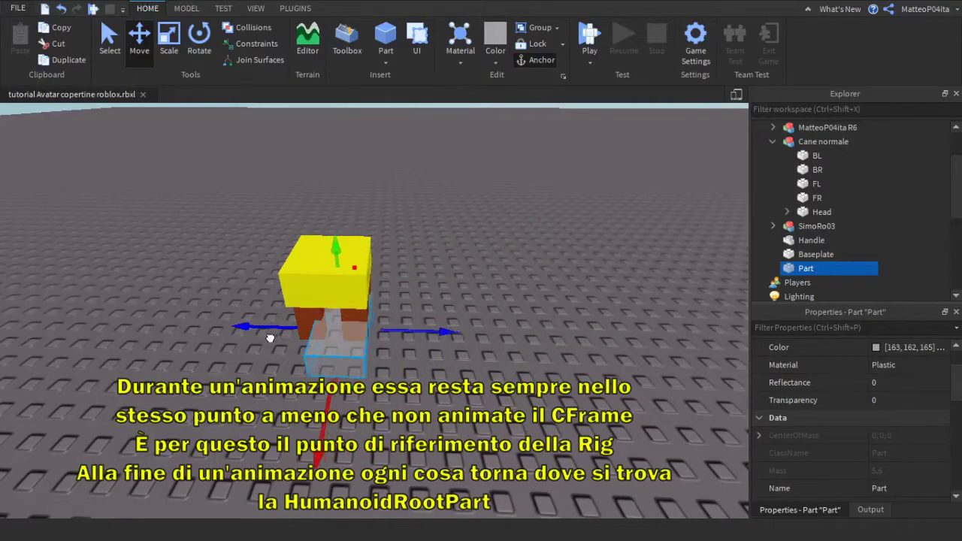
left_click(172, 47)
scroll(383, 248, "up", 5)
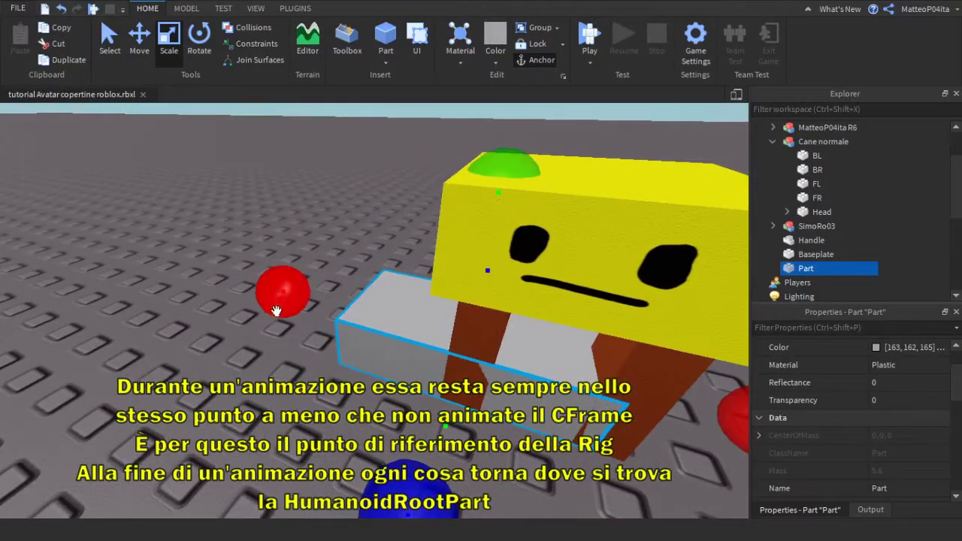
left_click_drag(276, 311, 322, 302)
scroll(533, 350, "down", 4)
right_click_drag(533, 350, 518, 375)
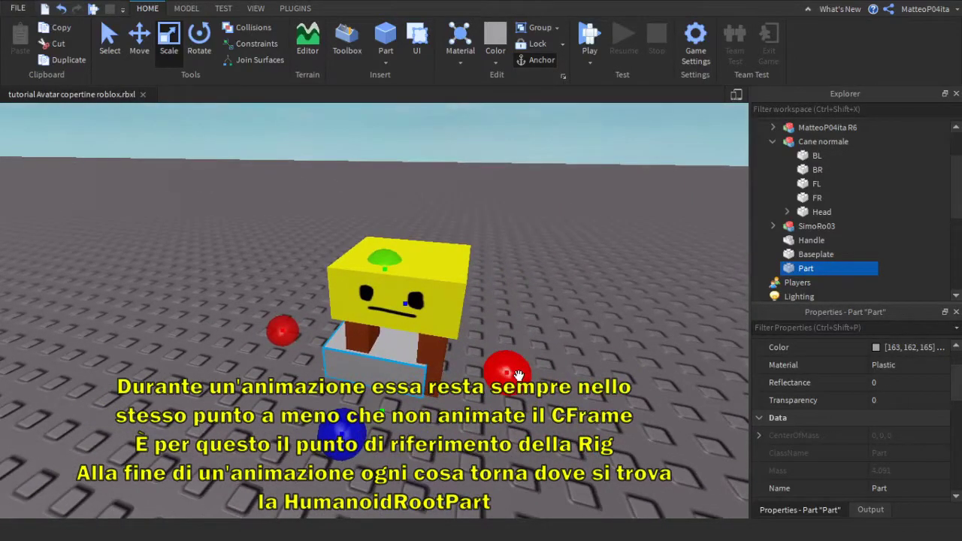
left_click_drag(518, 376, 551, 363)
left_click_drag(396, 269, 408, 163)
right_click_drag(463, 238, 431, 328)
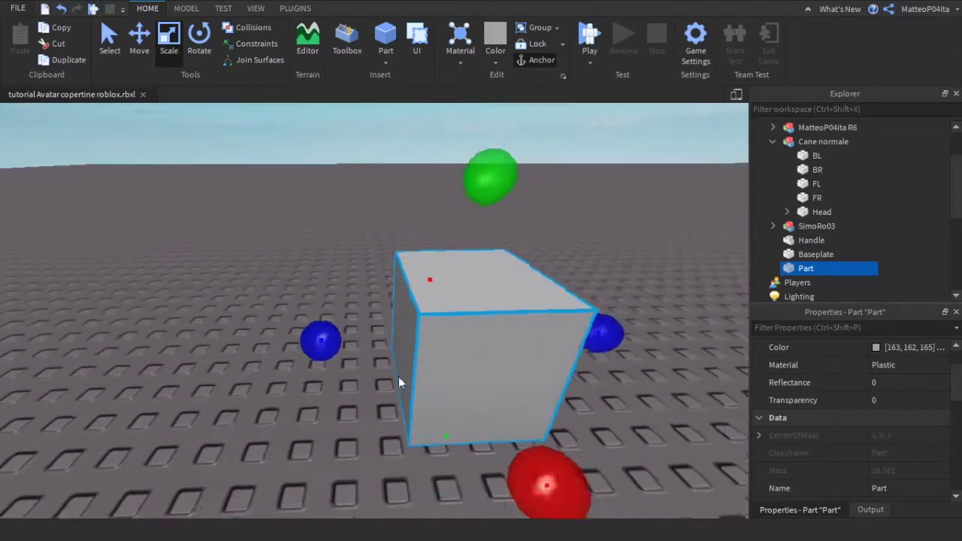
right_click_drag(399, 382, 485, 392)
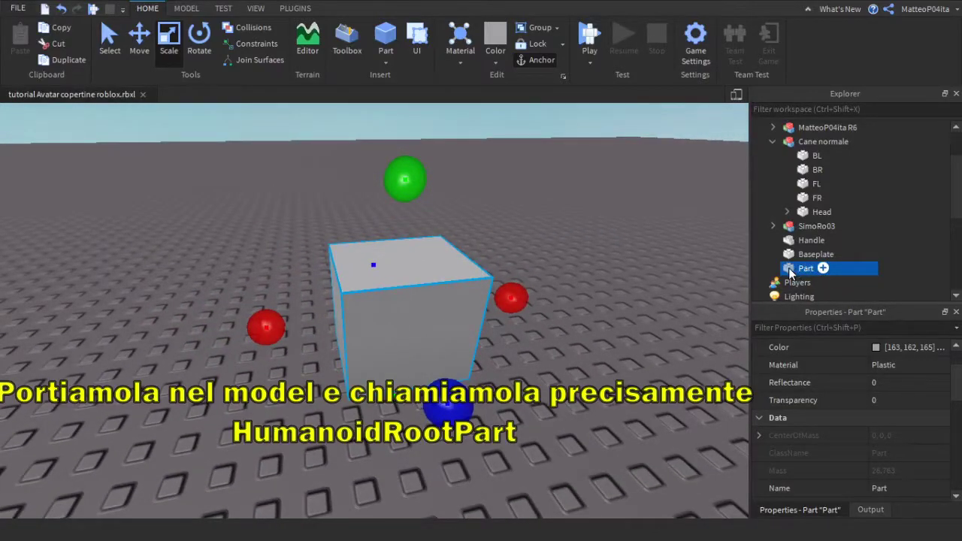
Place the new part inside the Cane normale model and rename it HumanoidRootPart.
left_click_drag(788, 267, 800, 150)
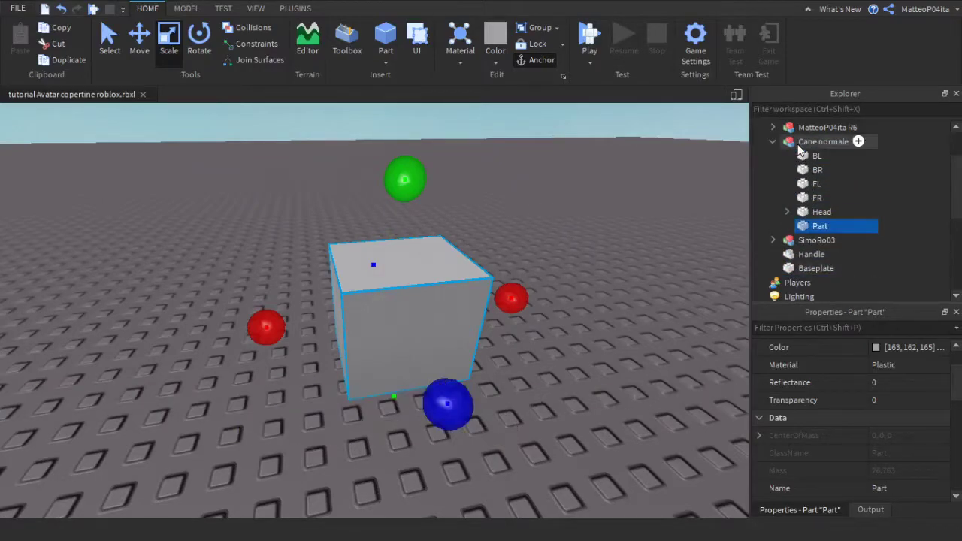
left_click(819, 228)
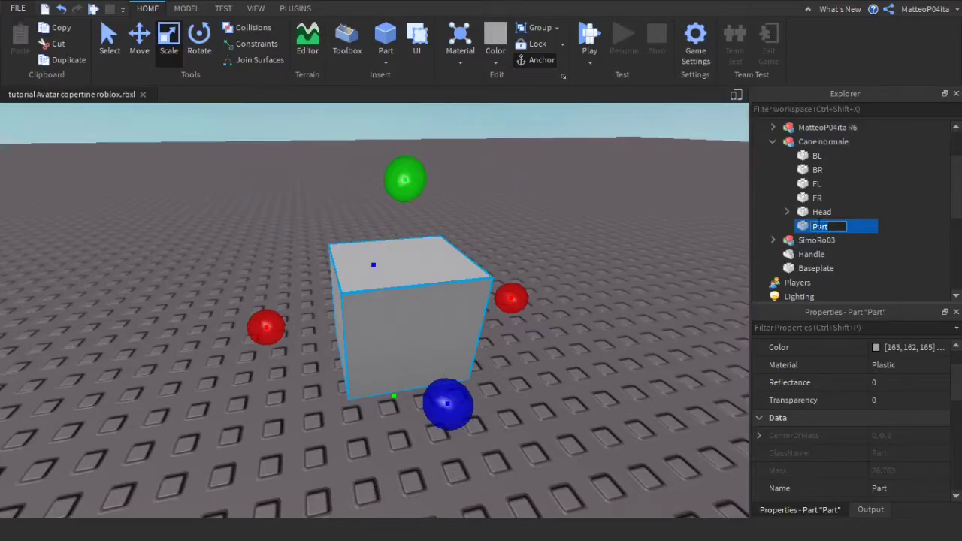
type("HumanoidR")
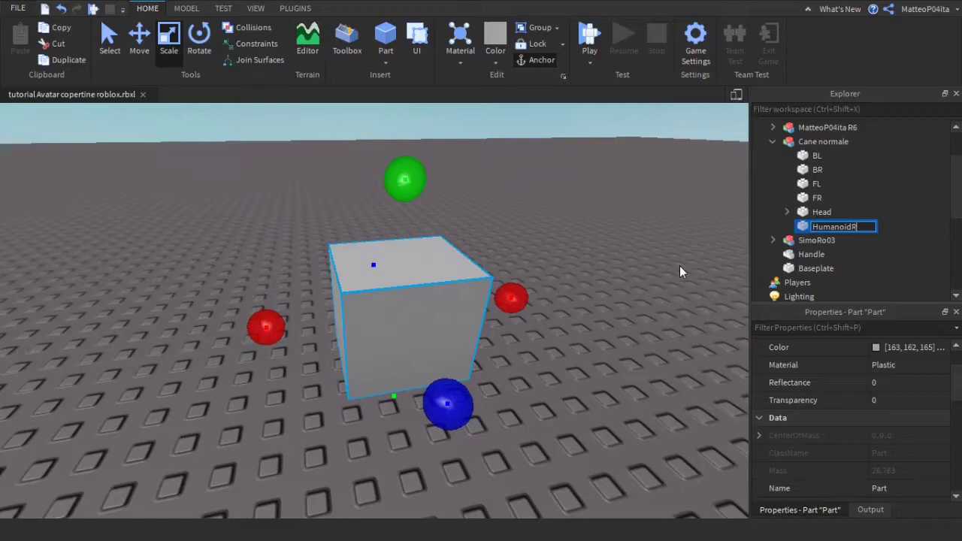
type("ootPart")
key("Return")
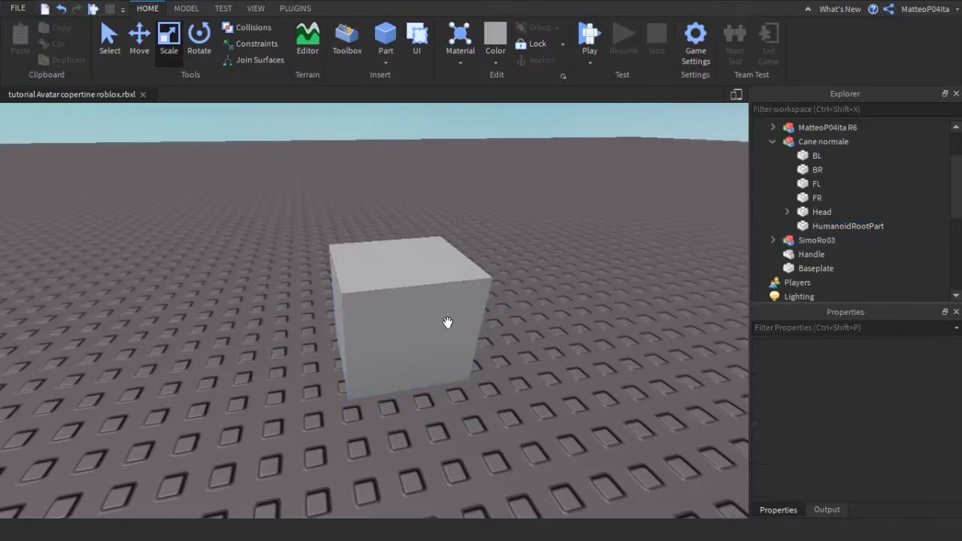
Make the HumanoidRootPart invisible by setting its Transparency to 1.
left_click(447, 323)
left_click(817, 225)
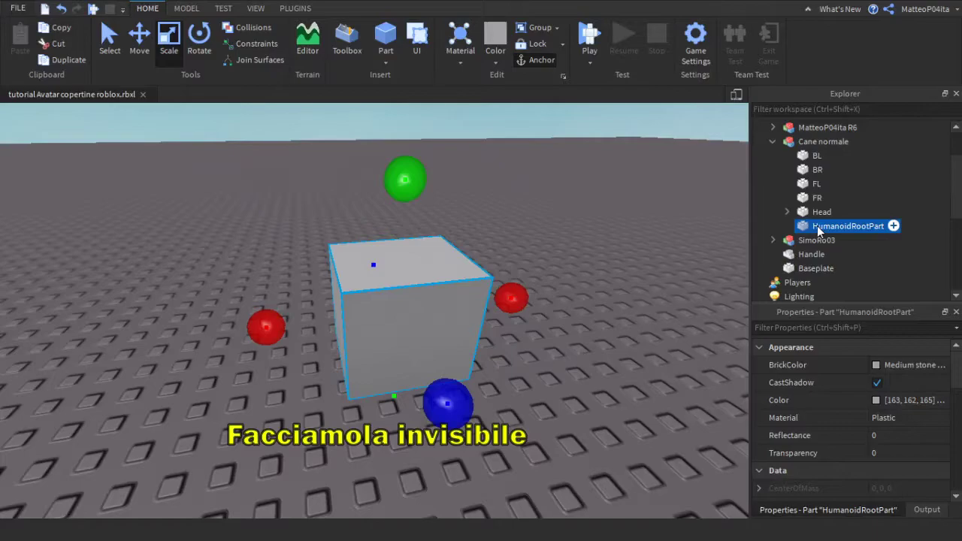
left_click(895, 454)
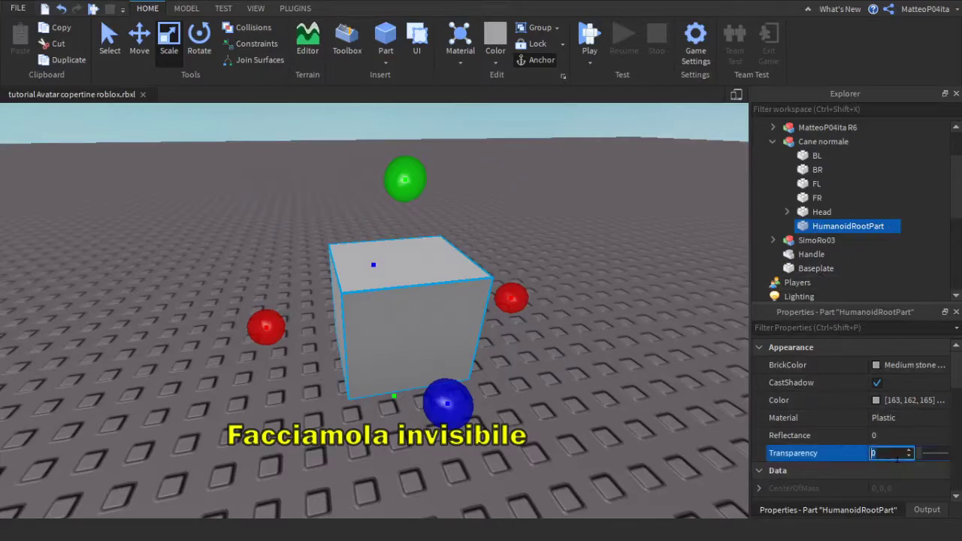
type("1")
key("Return")
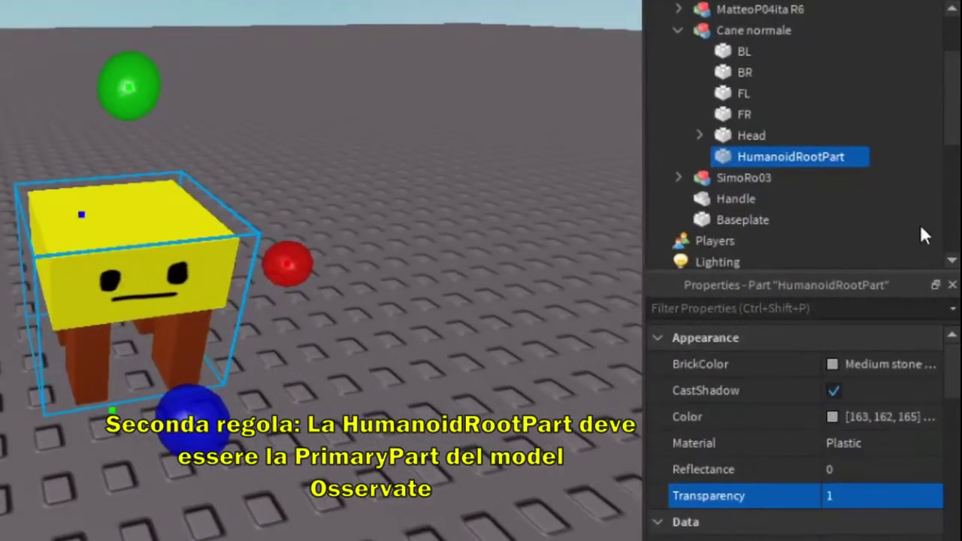
Set the Cane normale model's PrimaryPart to HumanoidRootPart, and deselect the model.
left_click(741, 31)
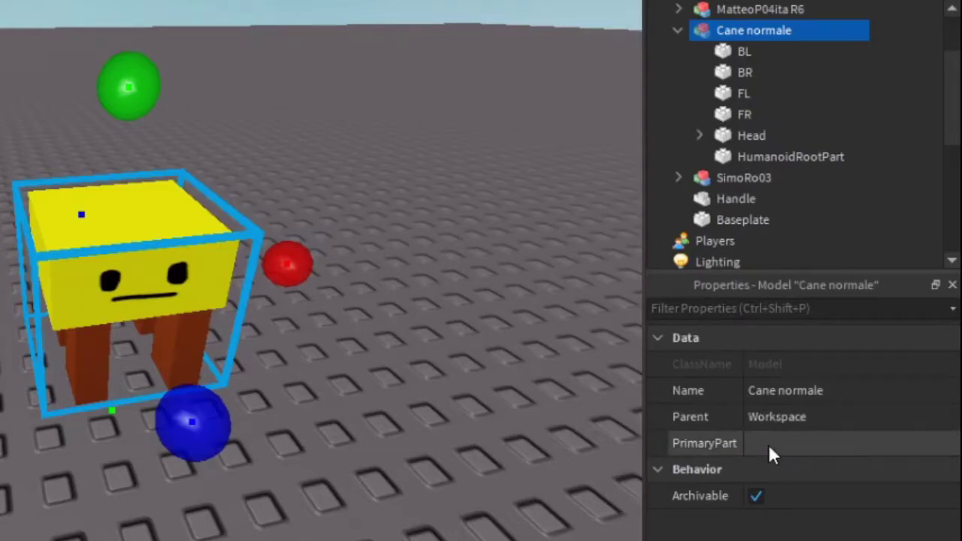
left_click(789, 446)
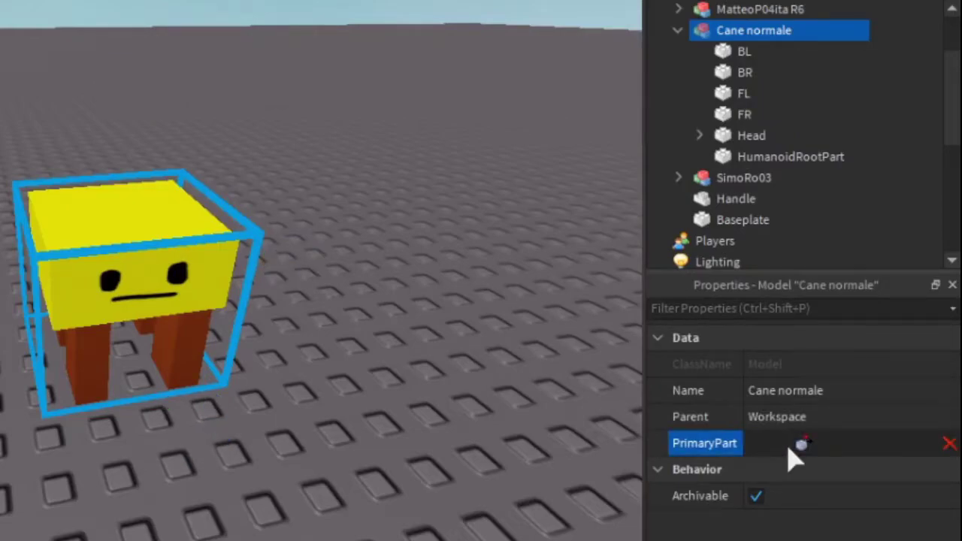
left_click(761, 156)
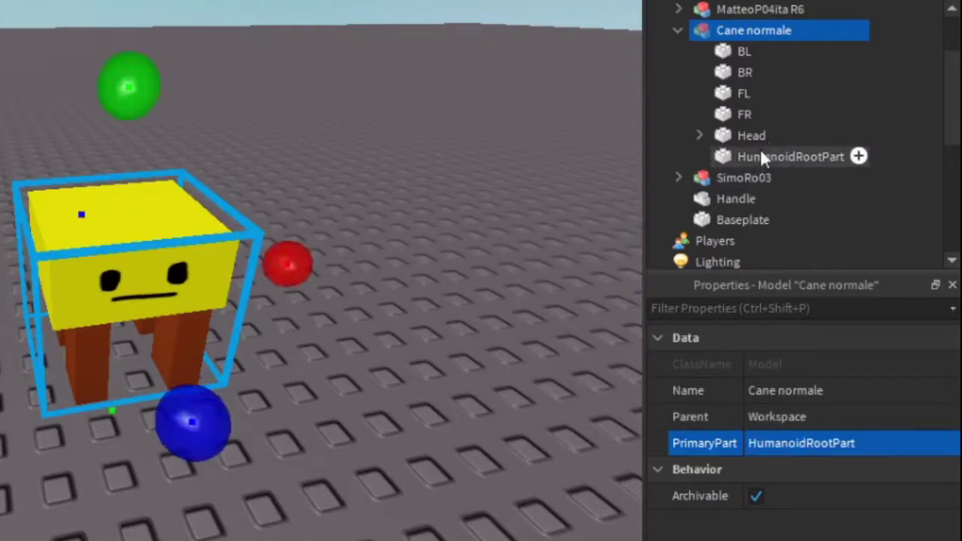
left_click(474, 241)
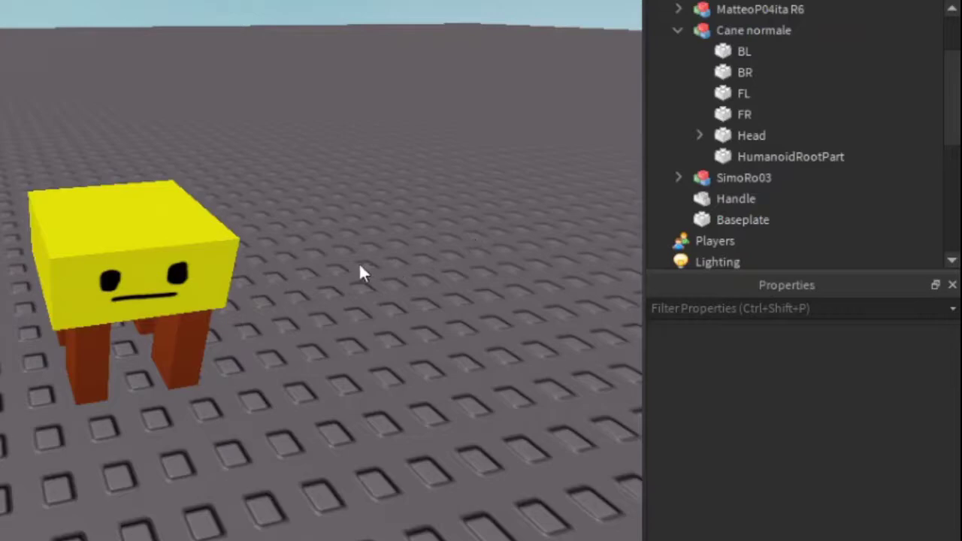
Check the Cane normale model's PrimaryPart setting and the HumanoidRootPart's properties.
left_click(729, 31)
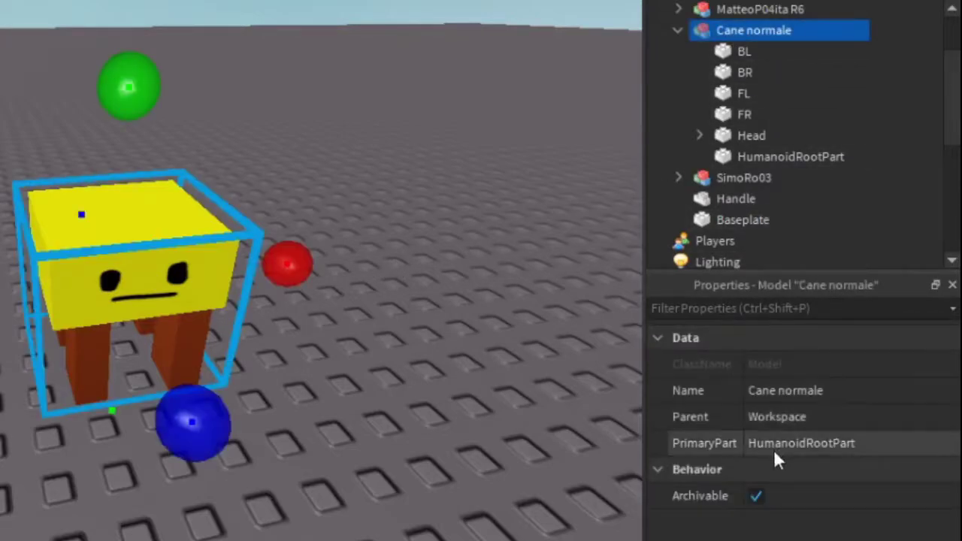
left_click(737, 155)
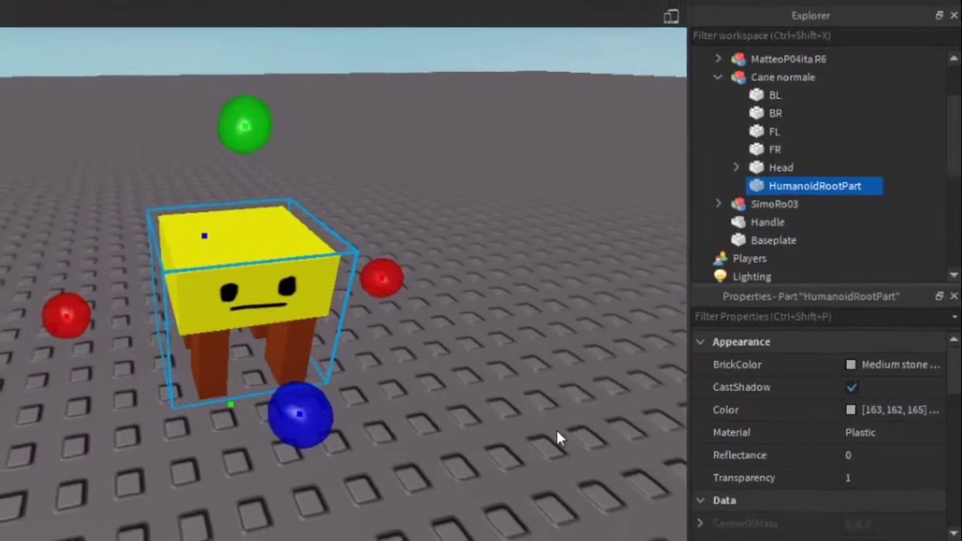
left_click(489, 441)
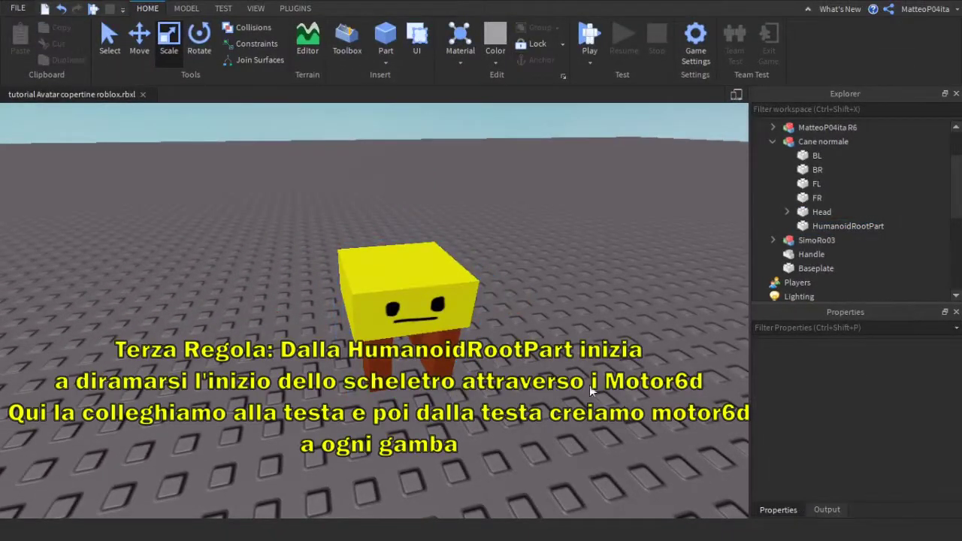
left_click(424, 298)
left_click(540, 376)
left_click(801, 228)
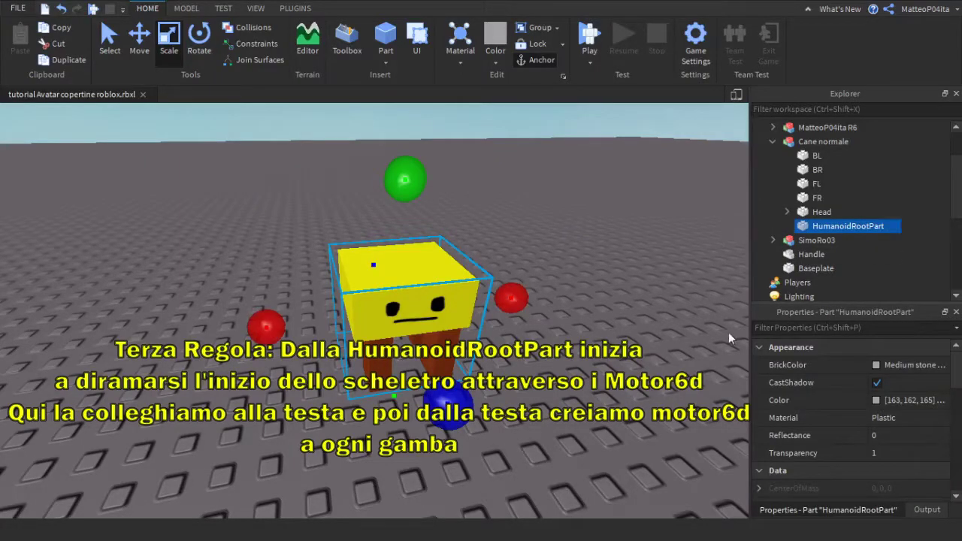
scroll(833, 434, "down", 2)
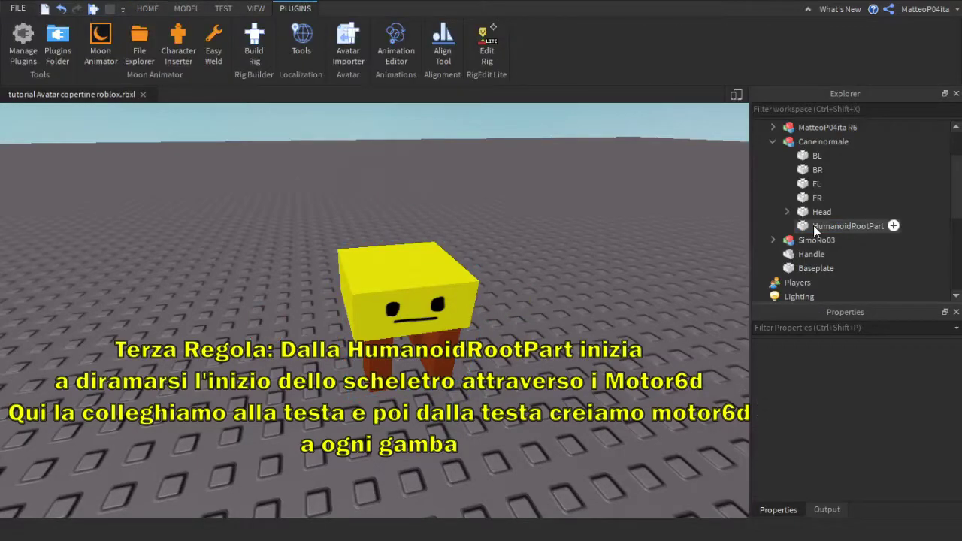
Join the dog's Head in place to the base part HumanoidRootPart as an animatable joint with Easy Weld, and close Easy Weld.
left_click(814, 227)
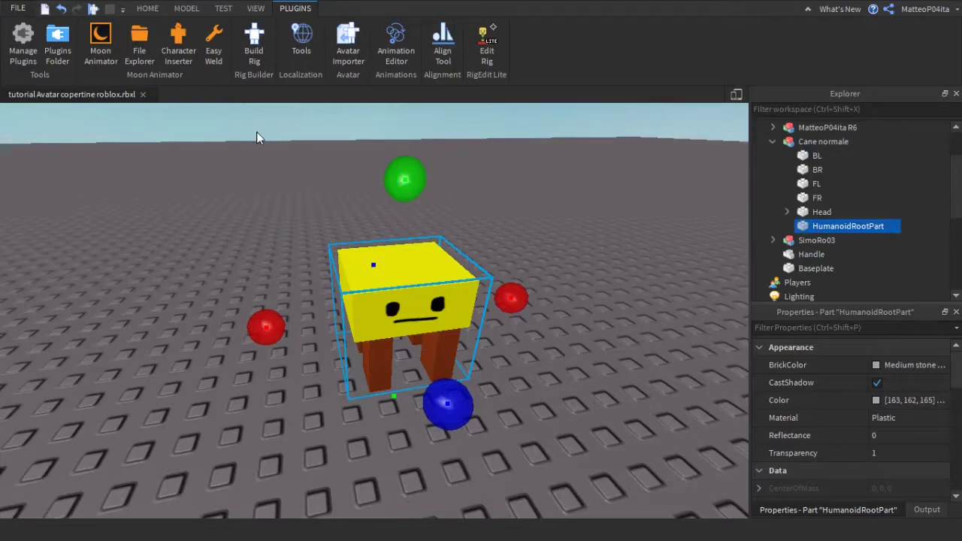
left_click(216, 55)
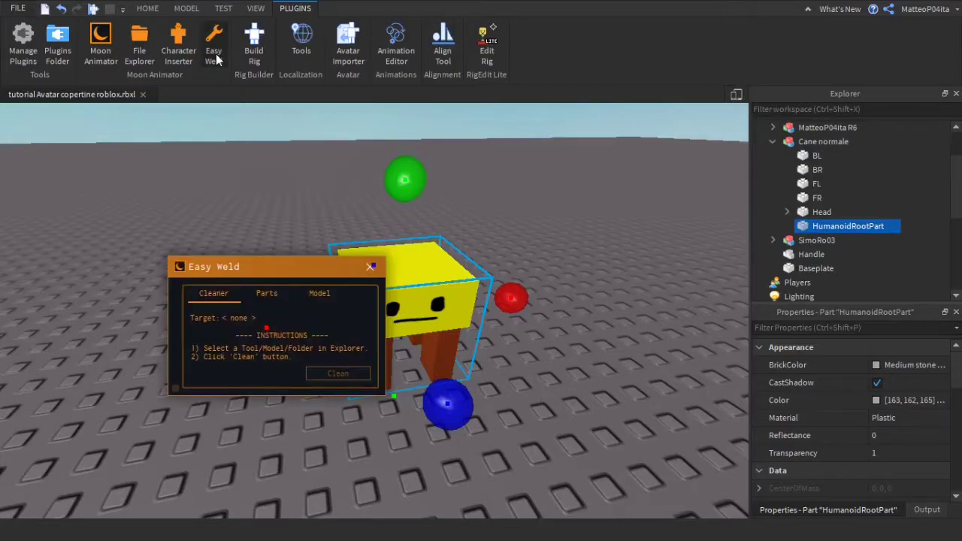
left_click(266, 293)
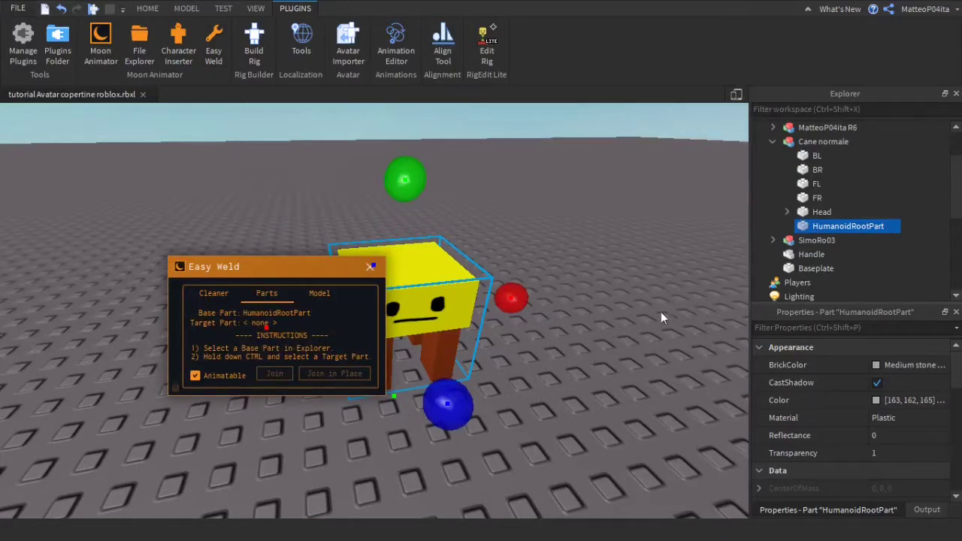
left_click(814, 212, "ctrl")
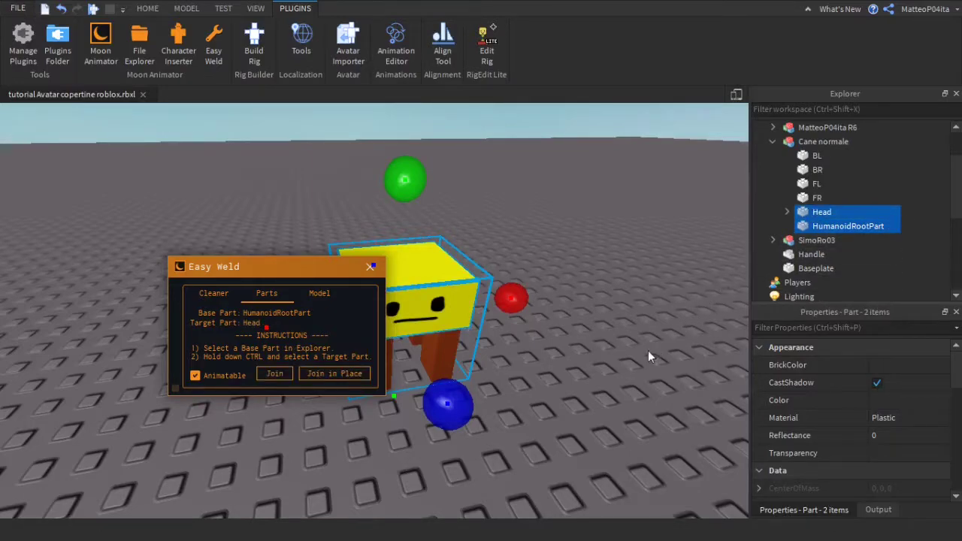
left_click(328, 379)
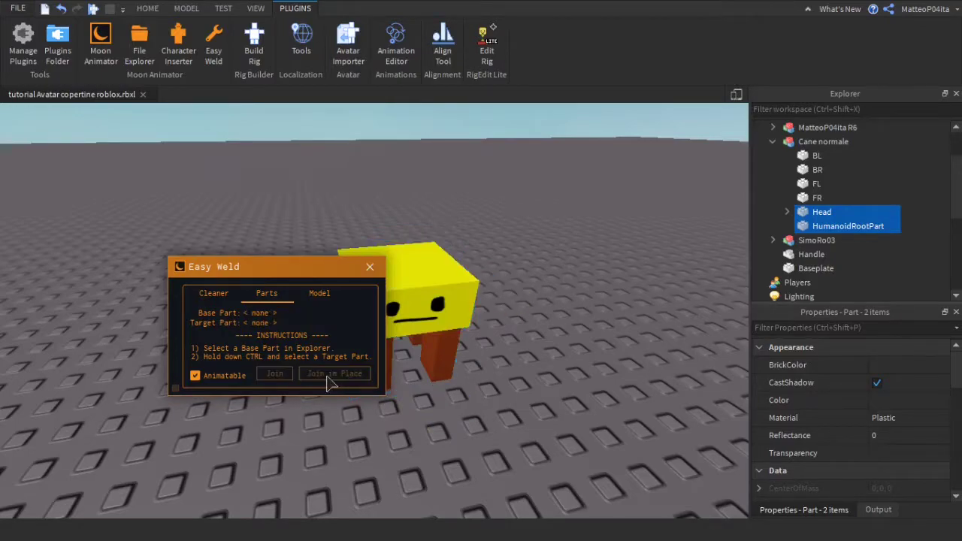
left_click(370, 267)
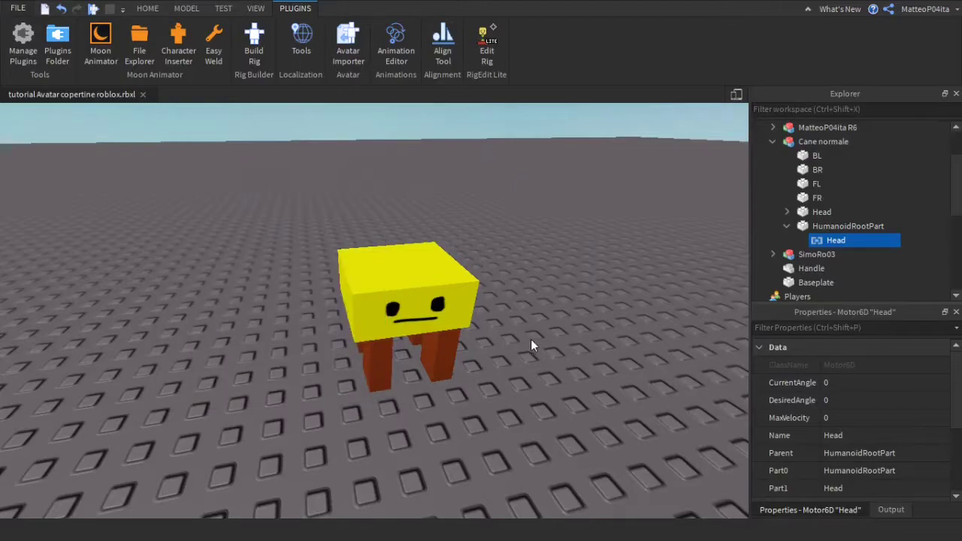
Join the FR and FL legs in place to the dog's Head with Easy Weld, using Head as the base part.
left_click(809, 211)
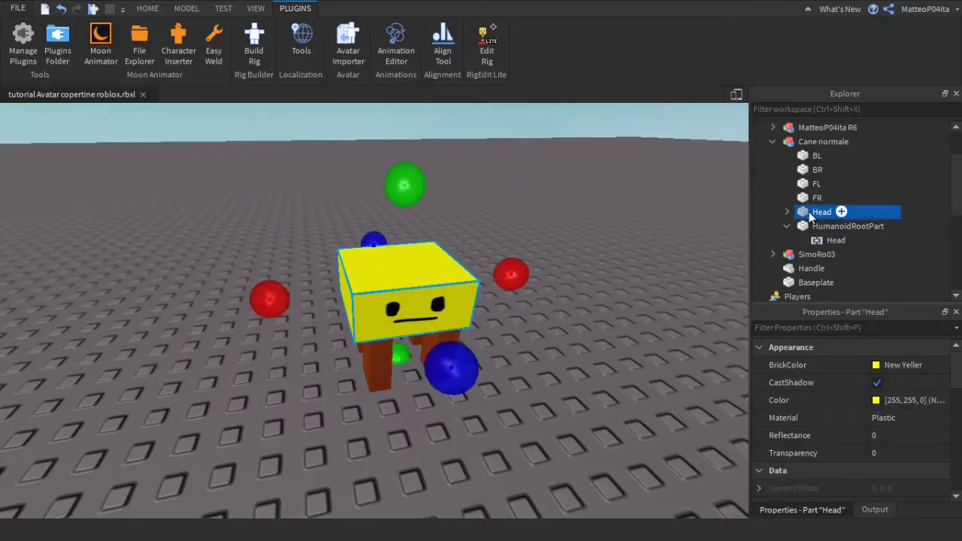
left_click(812, 198, "ctrl")
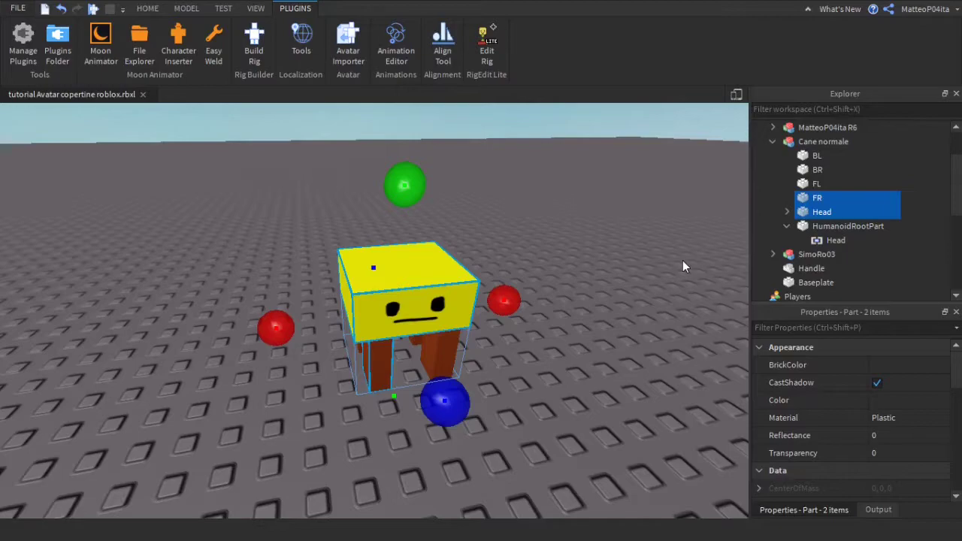
left_click(214, 41)
left_click(356, 378)
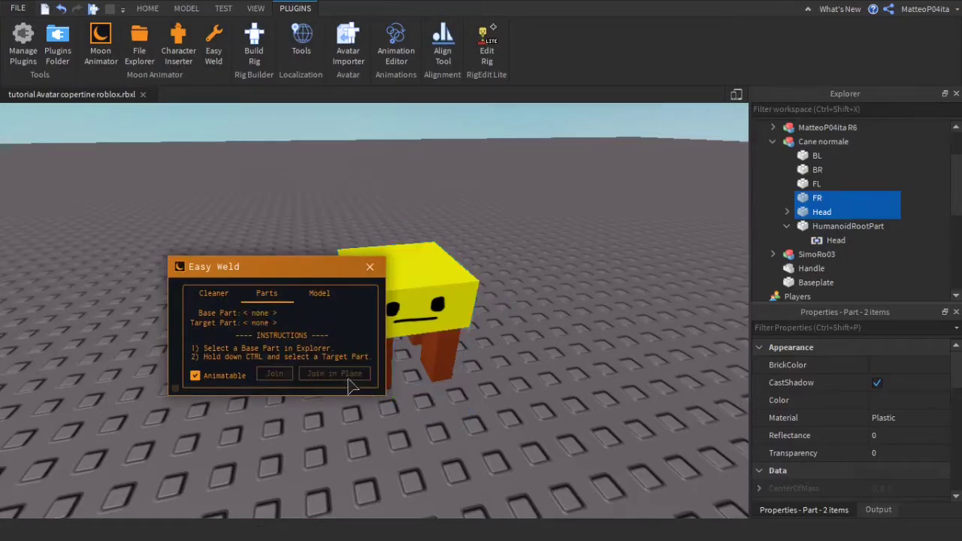
left_click(819, 212)
left_click(815, 184, "ctrl")
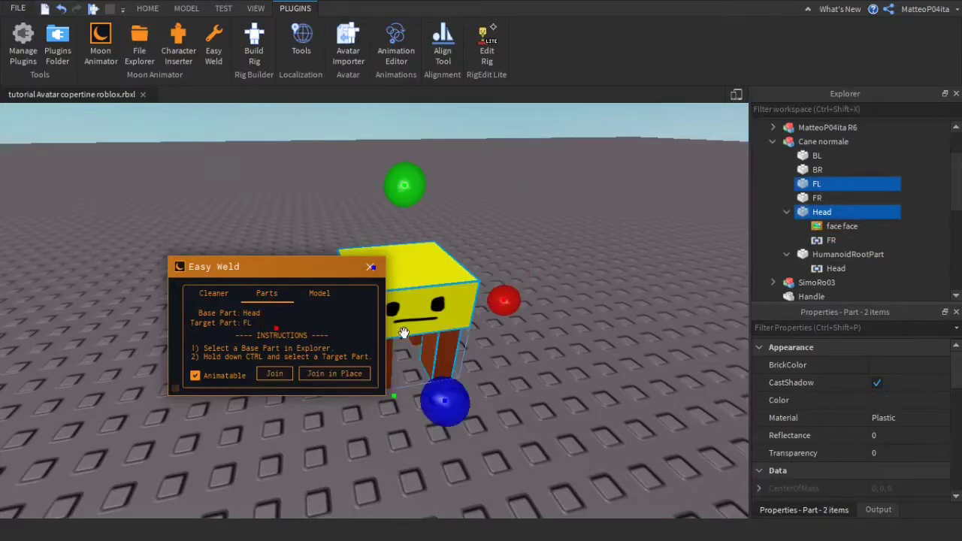
left_click(353, 375)
Join the BR and BL legs in place to the Head as animatable joints, and close Easy Weld.
left_click(811, 212)
left_click(820, 169, "ctrl")
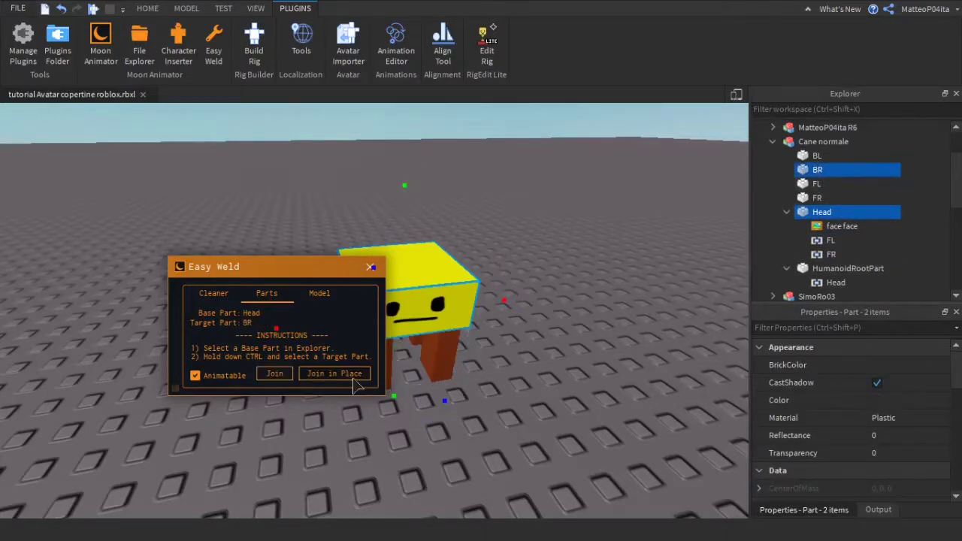
left_click(335, 374)
left_click(815, 212)
left_click(817, 156, "ctrl")
left_click(350, 376)
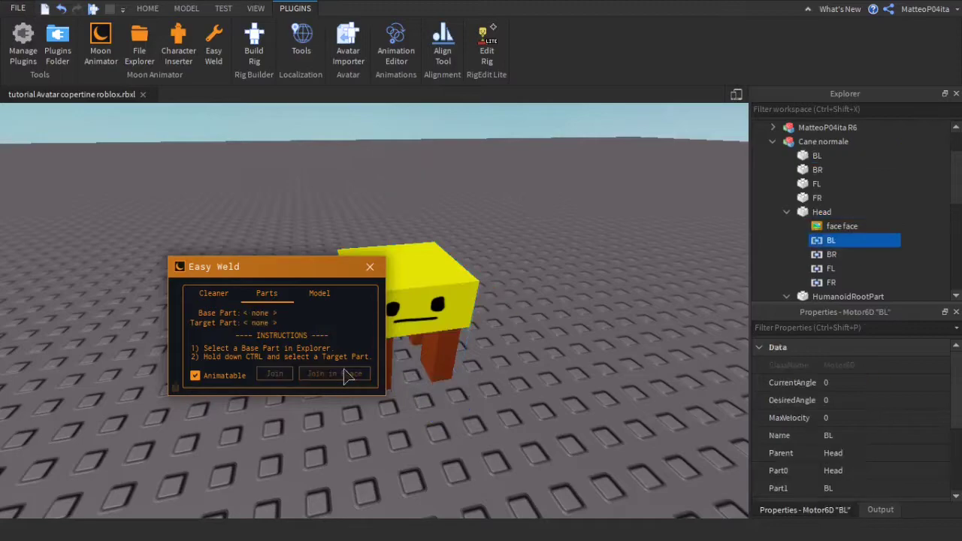
left_click(464, 436)
left_click(370, 267)
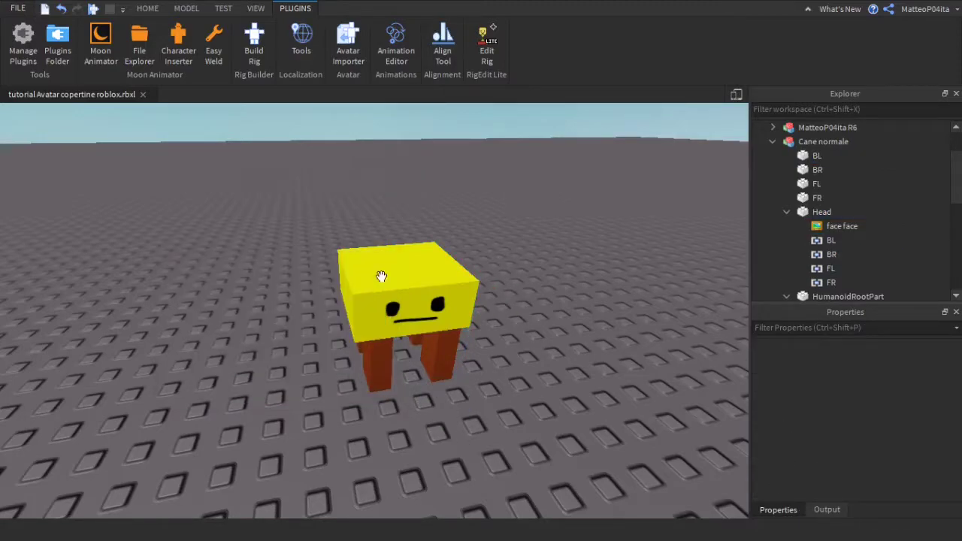
Open the saved animation Tutorial 5 in Moon Animator and bring the dog and the character into view.
left_click(96, 59)
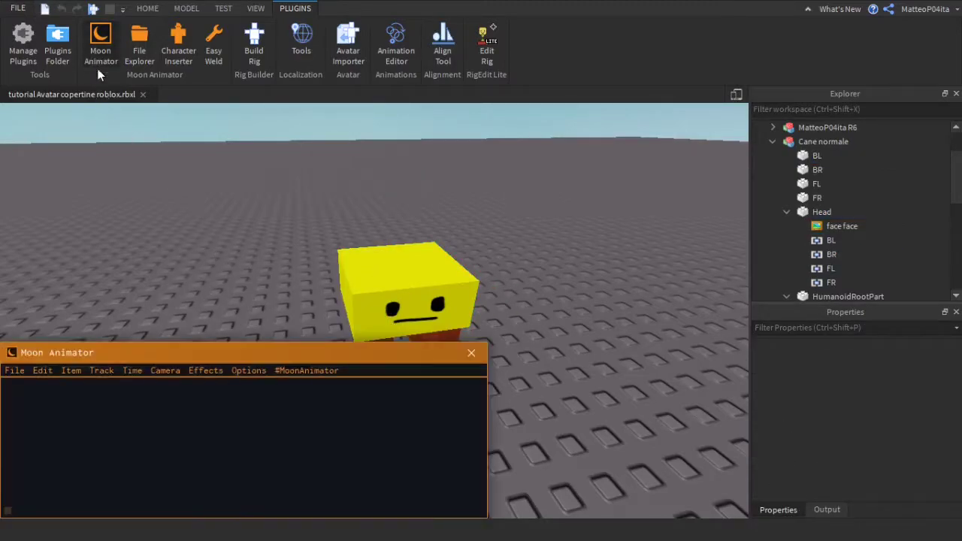
left_click(14, 370)
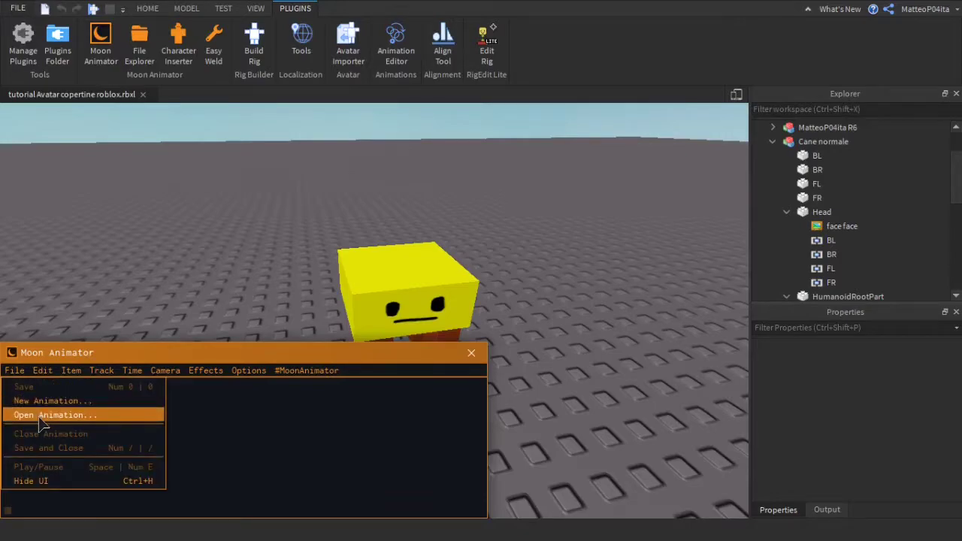
left_click(43, 419)
left_click(68, 354)
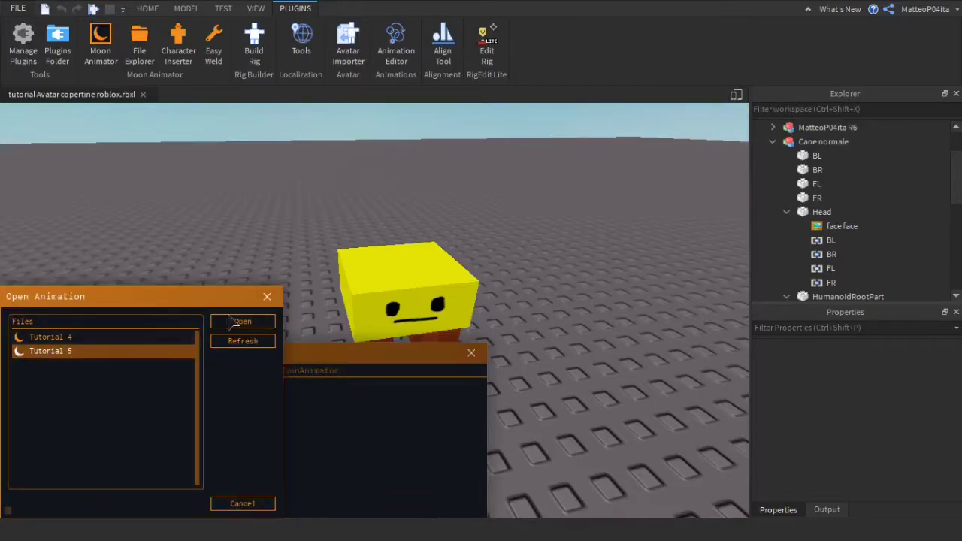
left_click(242, 321)
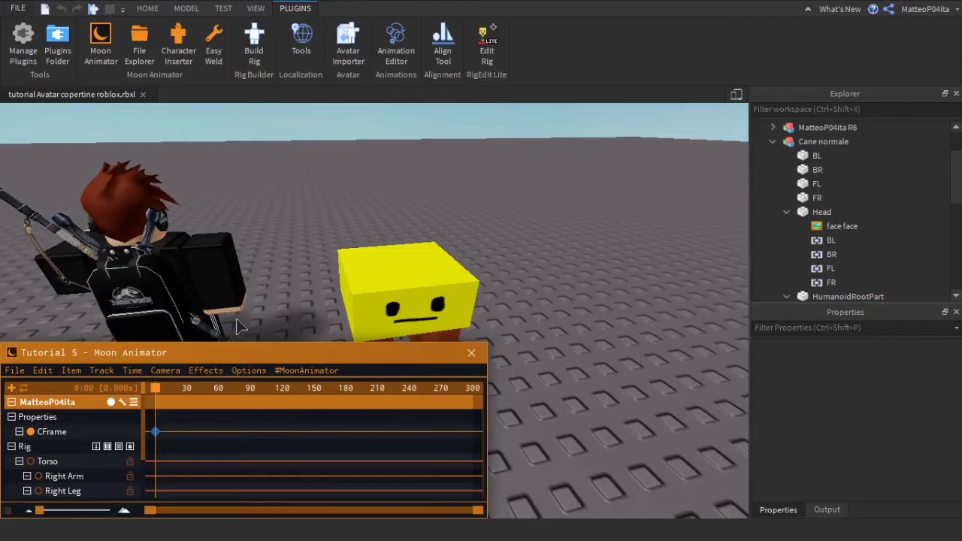
right_click_drag(363, 244, 375, 244)
key("space")
left_click_drag(192, 391, 113, 397)
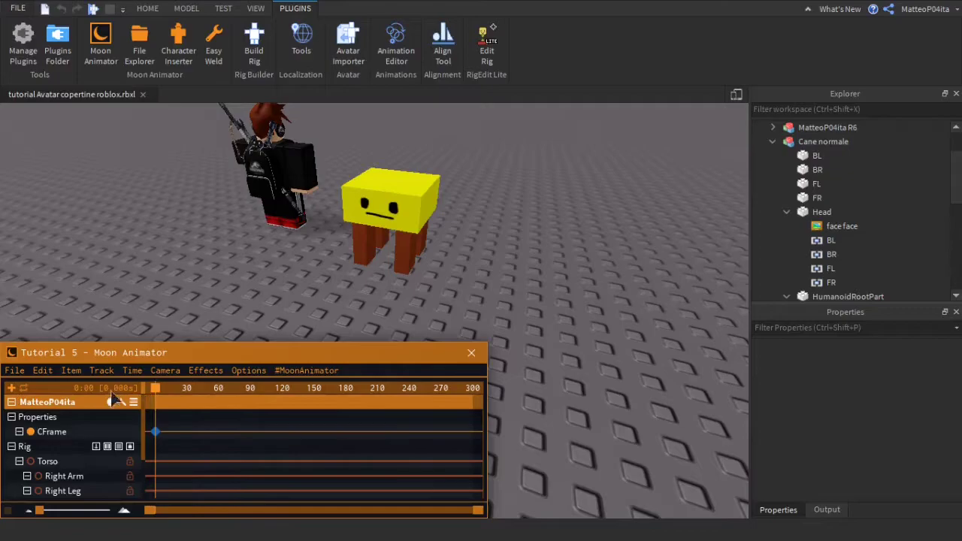
Add the Cane normale model to the animation with its Rig and CFrame properties.
left_click(11, 402)
left_click(11, 387)
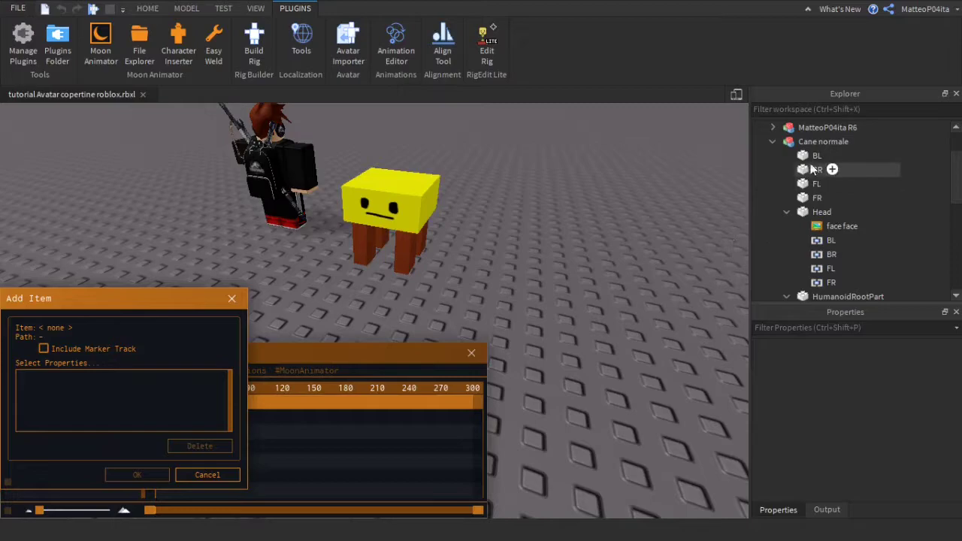
left_click(818, 141)
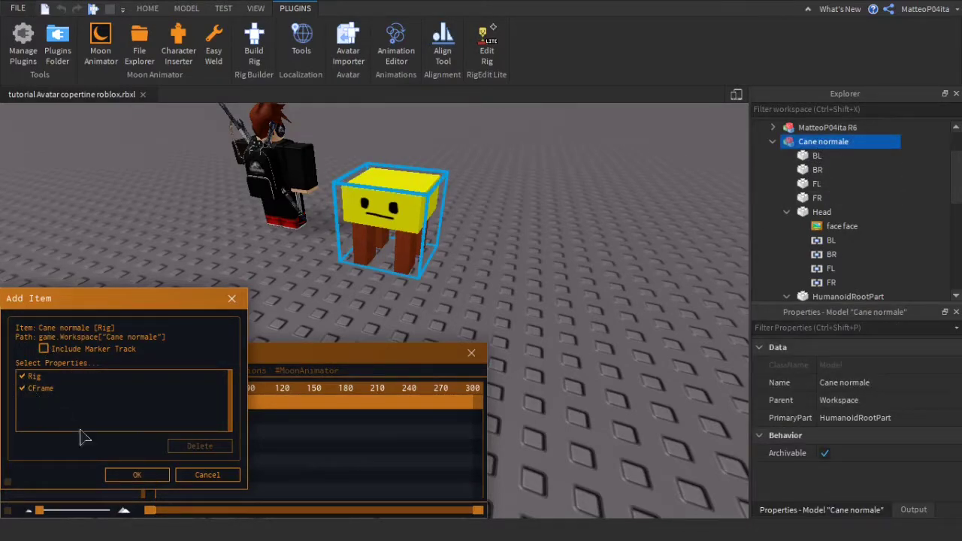
left_click(136, 475)
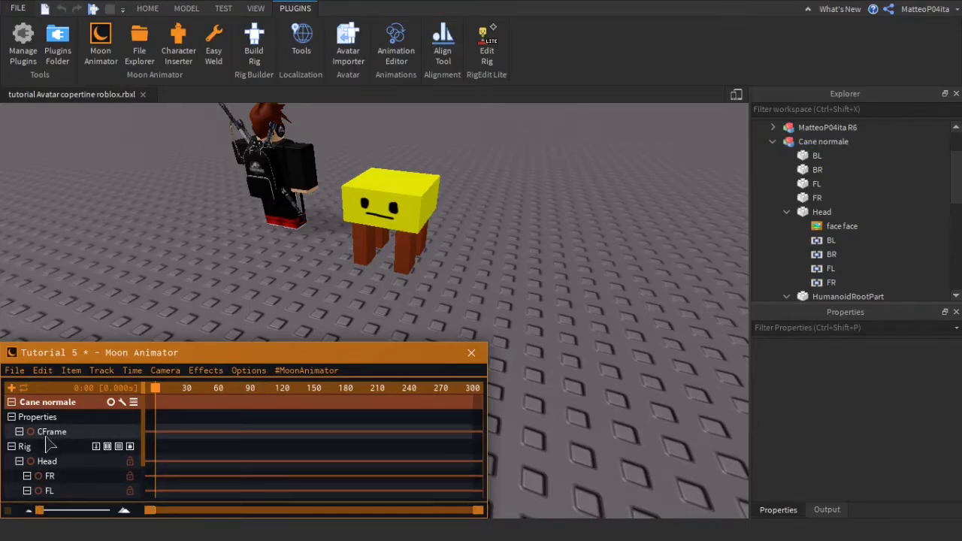
Test the dog's Head joint at frame 0 by shifting it about -0.49 in world space.
scroll(53, 445, "down", 3)
scroll(82, 445, "up", 1)
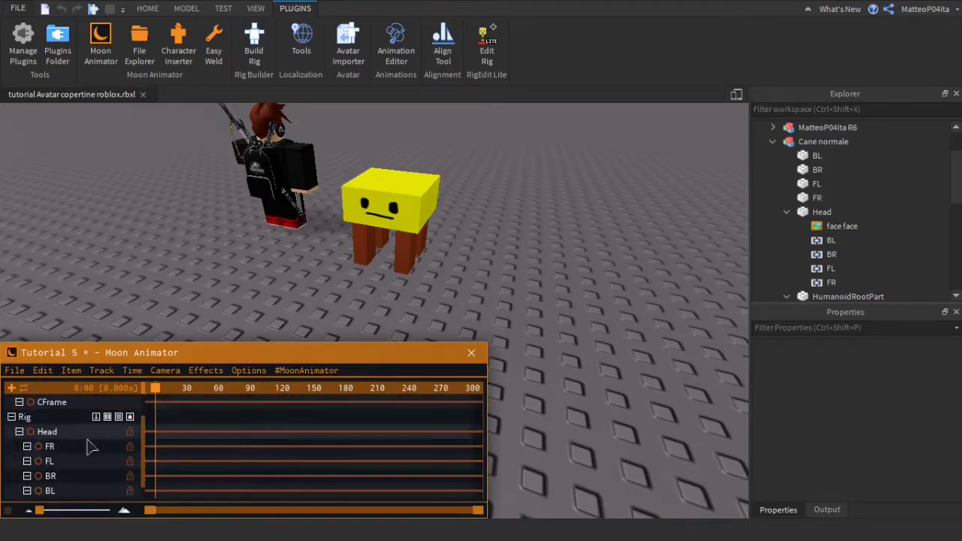
left_click(72, 436)
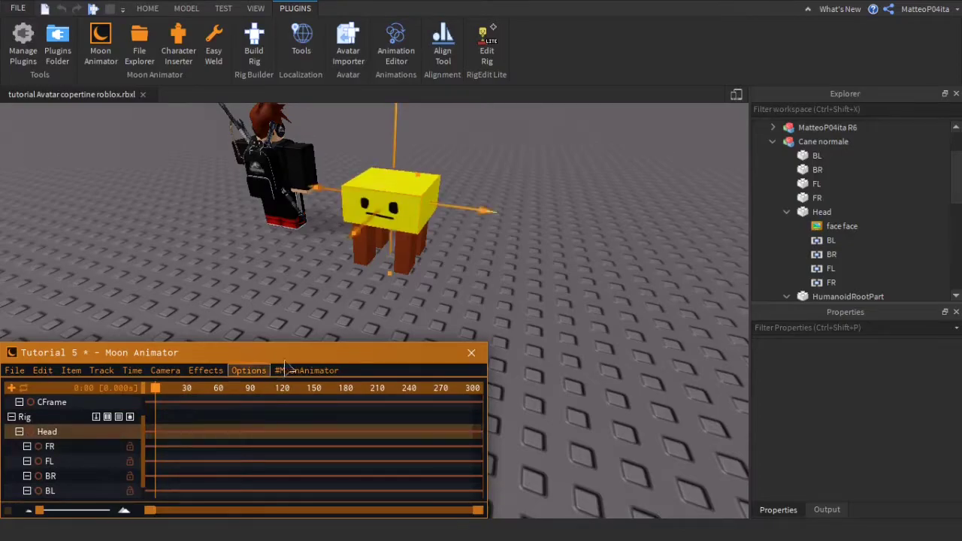
right_click_drag(331, 324, 331, 324)
left_click_drag(474, 184, 446, 285)
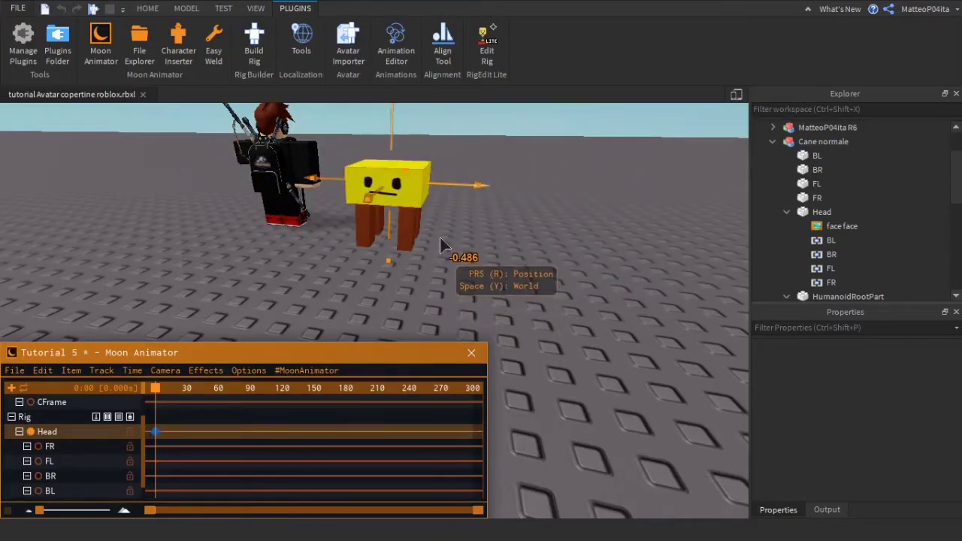
Switch the Head's handles to local rotation and test turning the Head by about 7 degrees.
key("r")
key("y")
scroll(439, 231, "up", 3)
right_click_drag(439, 231, 439, 231)
key("e")
key("s")
left_click_drag(392, 254, 369, 272)
right_click_drag(369, 272, 368, 275)
right_click_drag(442, 299, 443, 295)
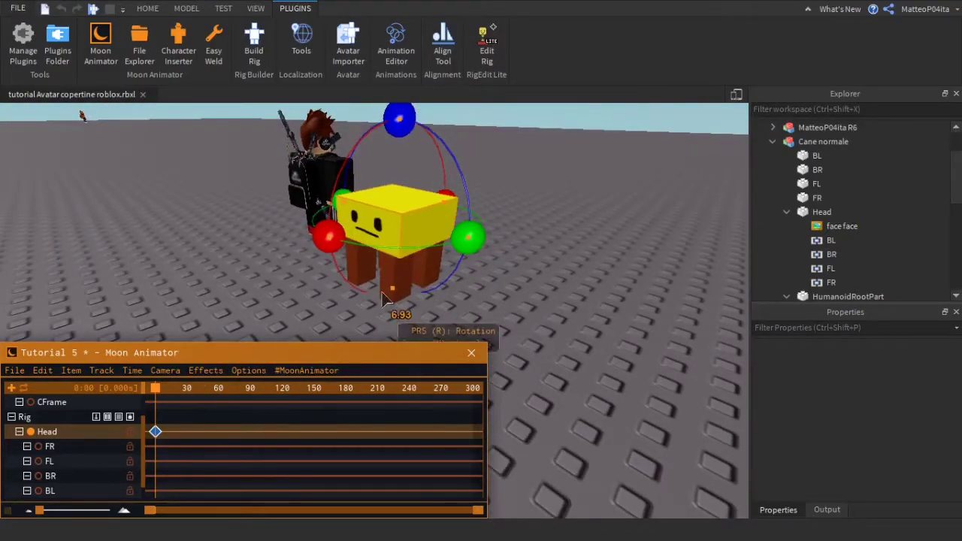
Try selecting the dog's individual leg joints and rotating the FL leg by about -46 degrees to test its pivot.
left_click(416, 276)
left_click(427, 269)
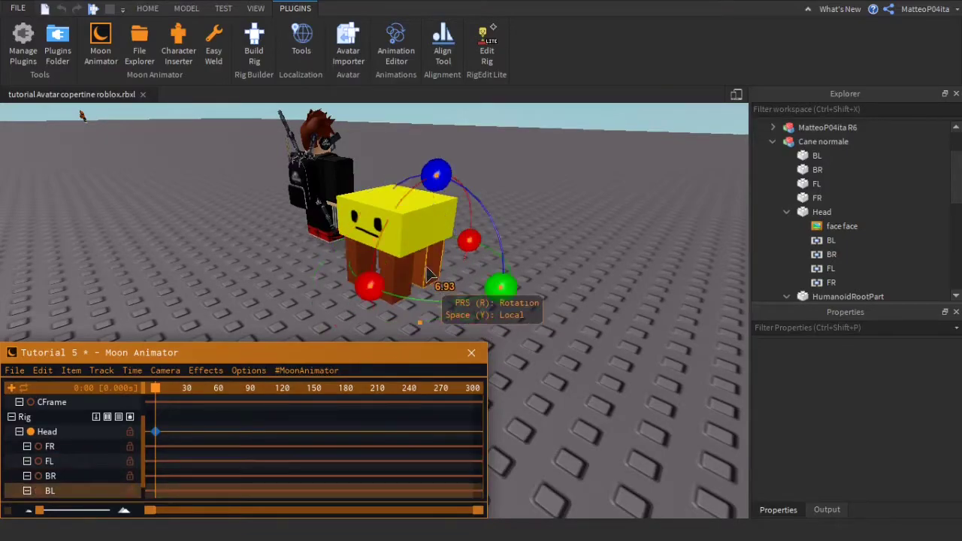
left_click(358, 266)
left_click(521, 287)
left_click(365, 273)
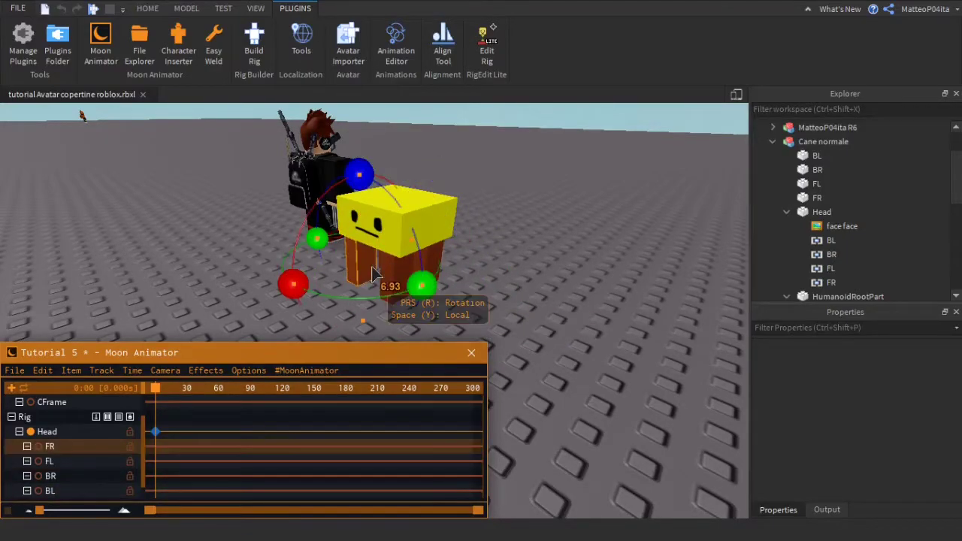
left_click(399, 281)
left_click_drag(329, 304, 348, 223)
key("w")
key("d")
right_click_drag(457, 268, 453, 272)
scroll(485, 319, "down", 5)
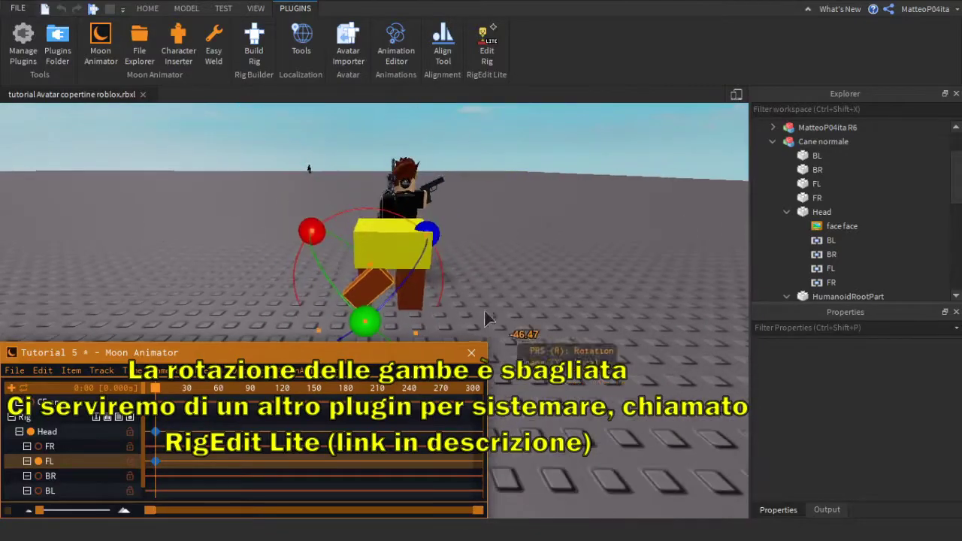
Try rotating the BL leg by about -1 degree and the FL leg again to test their pivots.
left_click(414, 296)
mouse_move(486, 291)
left_mouse_down()
mouse_move(466, 258)
mouse_move(460, 263)
mouse_move(476, 239)
mouse_move(456, 230)
mouse_move(473, 297)
left_mouse_up()
left_click(365, 293)
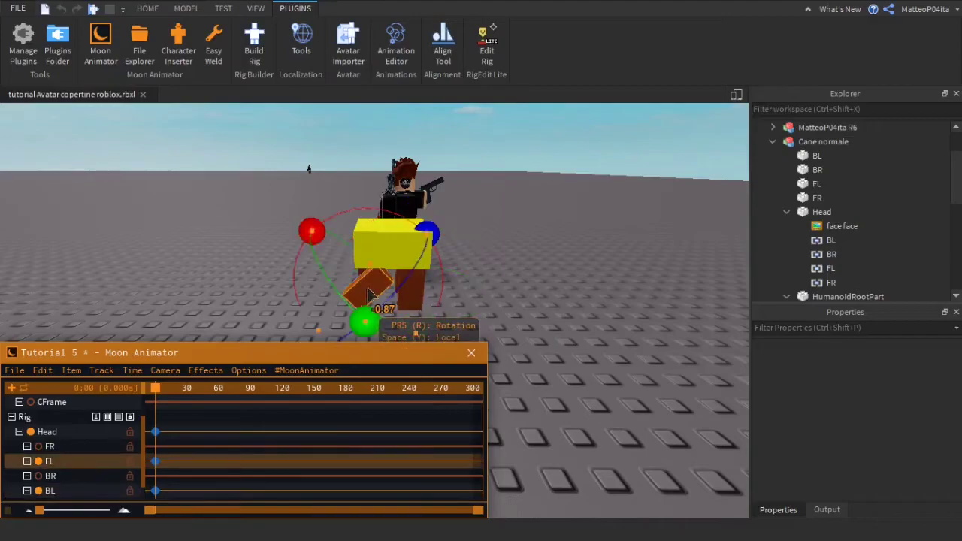
left_click_drag(319, 237, 302, 255)
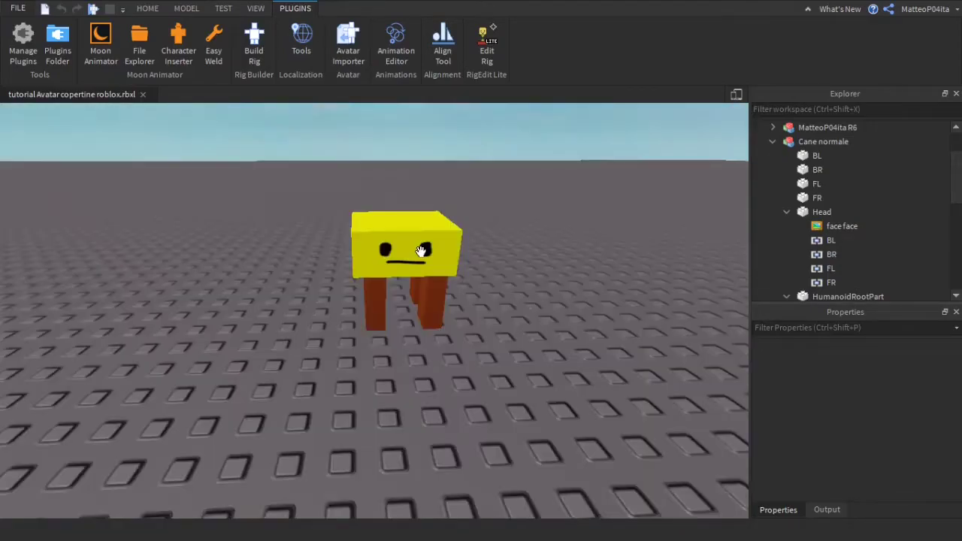
Open the Cane normale dog model for joint editing in RigEdit Lite and approach its front legs.
left_click(422, 250)
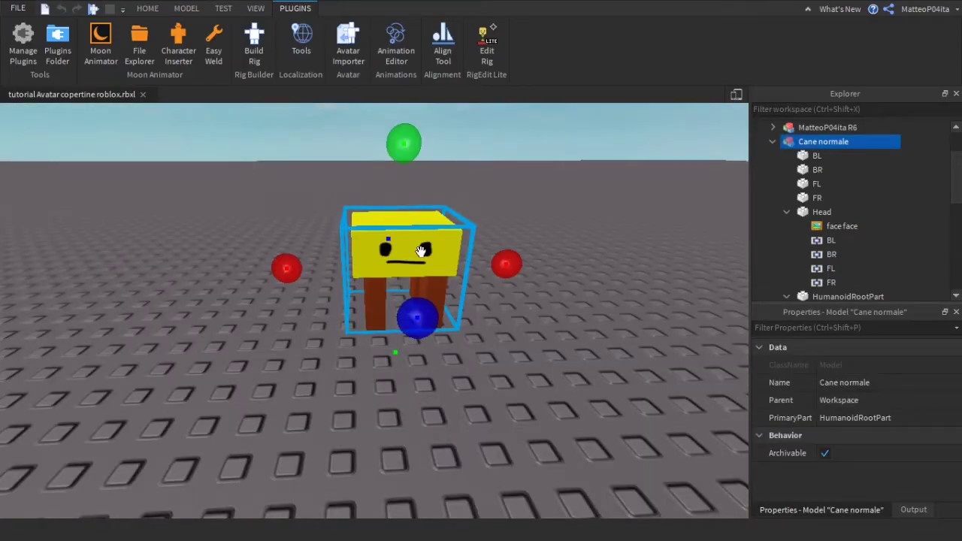
left_click(488, 51)
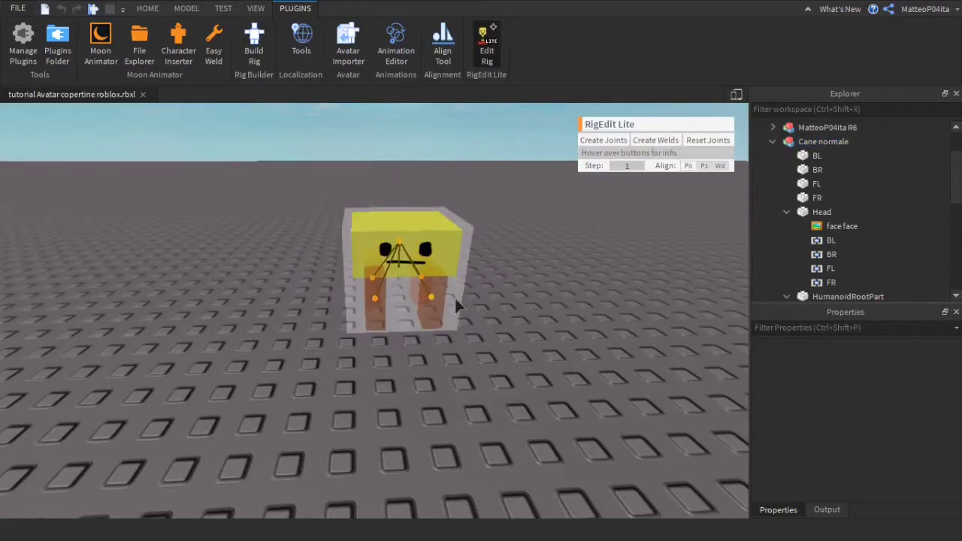
right_click_drag(460, 368, 472, 365)
key("w")
key("a")
key("w")
key("a")
key("s")
key("w")
key("w")
key("d")
key("w")
key("s")
key("a")
key("w")
key("d")
Raise the FR joint from the middle of its leg to the top, where the leg meets the body.
left_click(276, 317)
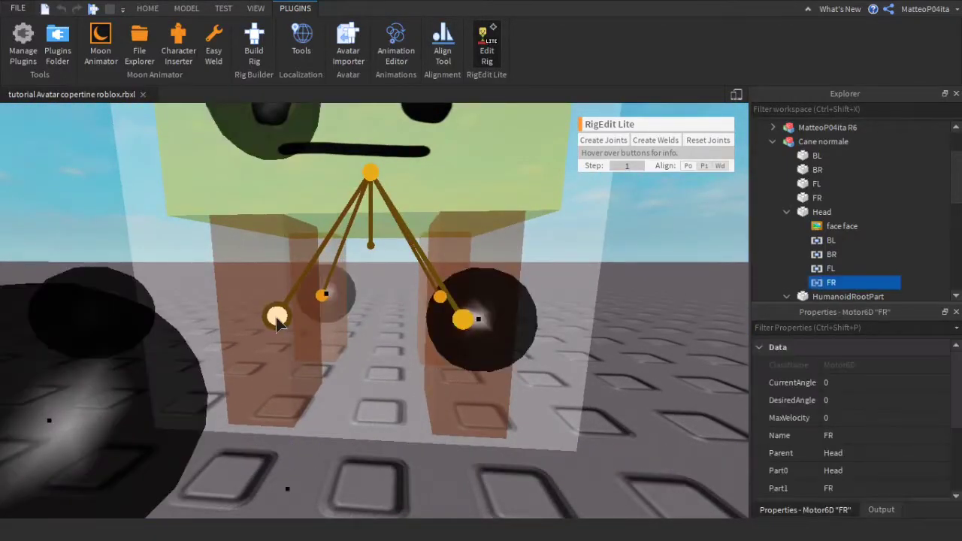
scroll(276, 317, "down", 5)
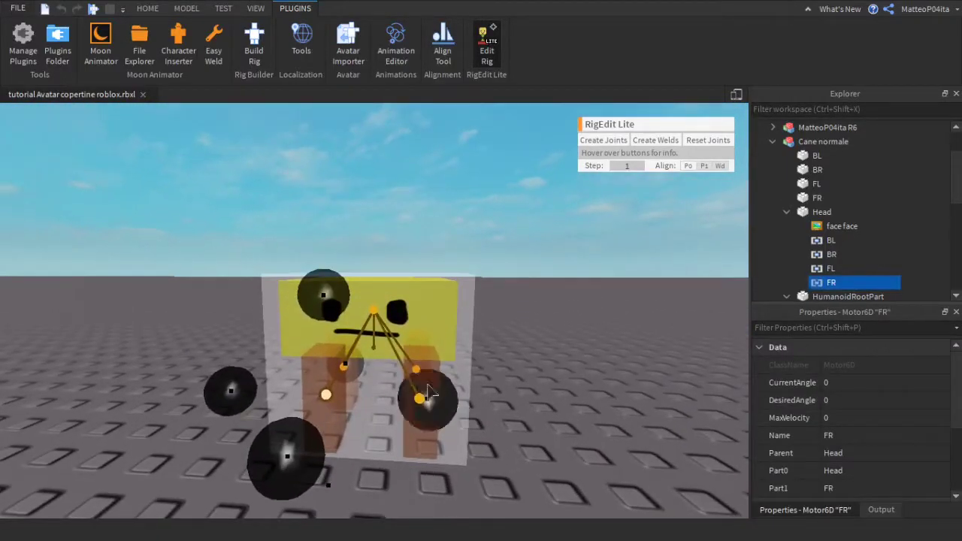
left_click_drag(326, 297, 328, 220)
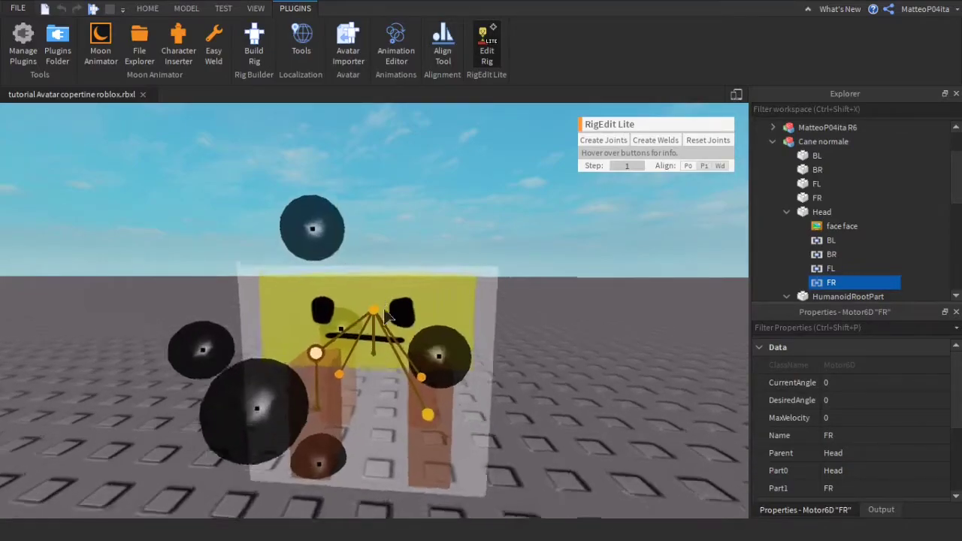
scroll(374, 292, "up", 5)
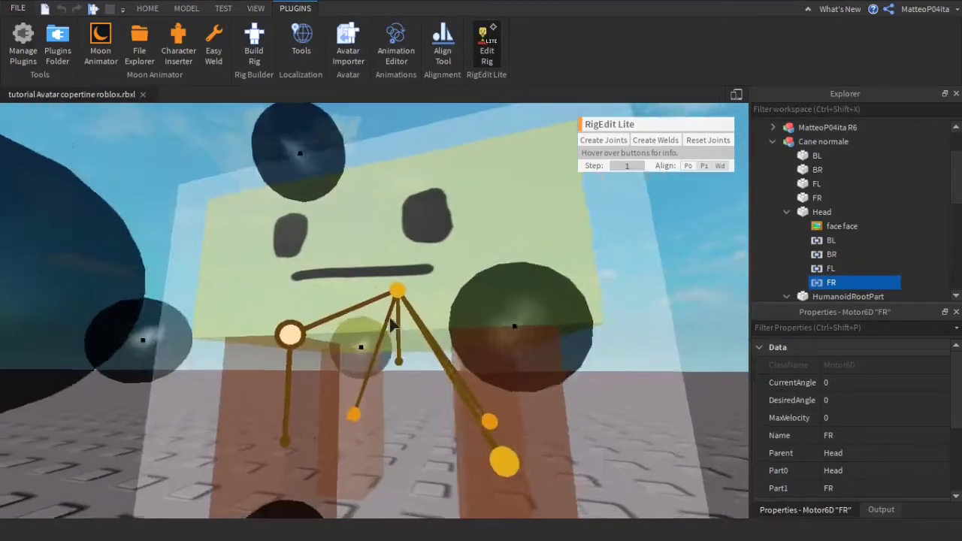
right_click_drag(390, 322, 390, 323)
scroll(389, 317, "down", 10)
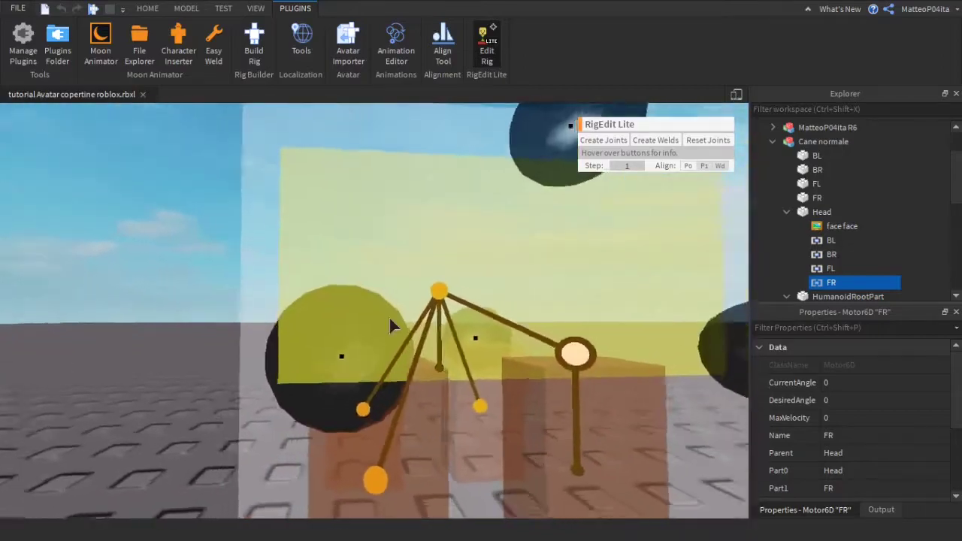
Raise the BR joint to the top of its leg, level with the underside of the body.
left_click(372, 400)
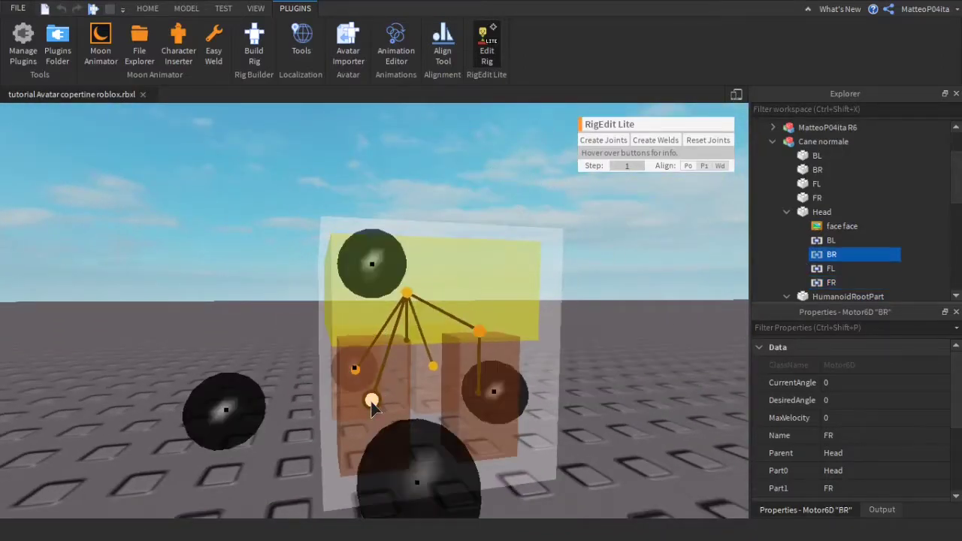
right_click_drag(371, 402, 372, 402)
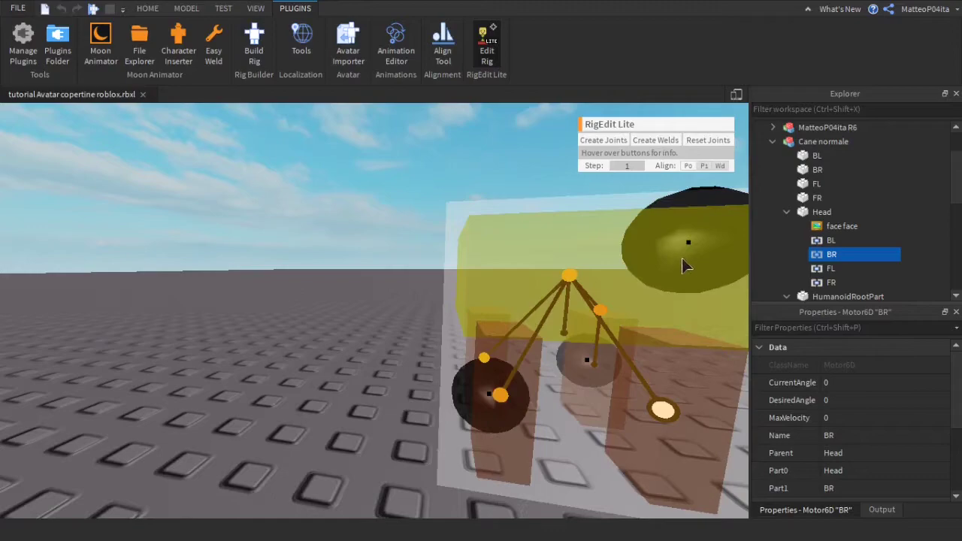
left_click_drag(666, 173, 559, 305)
right_click_drag(560, 305, 560, 306)
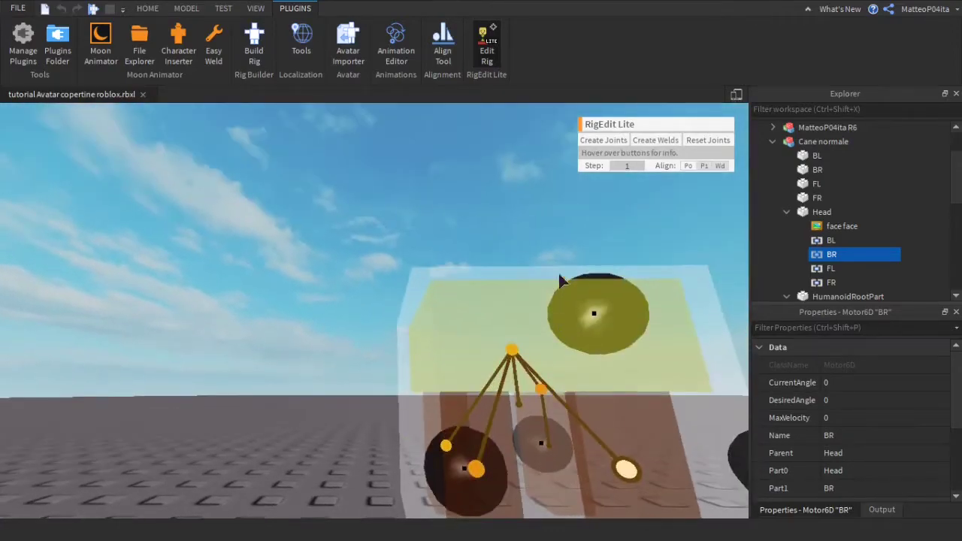
left_click_drag(559, 280, 545, 235)
right_click_drag(440, 398, 440, 398)
Place the BL and FL joints at the tops of their legs, fine-tuning FL with a 0.125 step, and close rig editing.
left_click(445, 419)
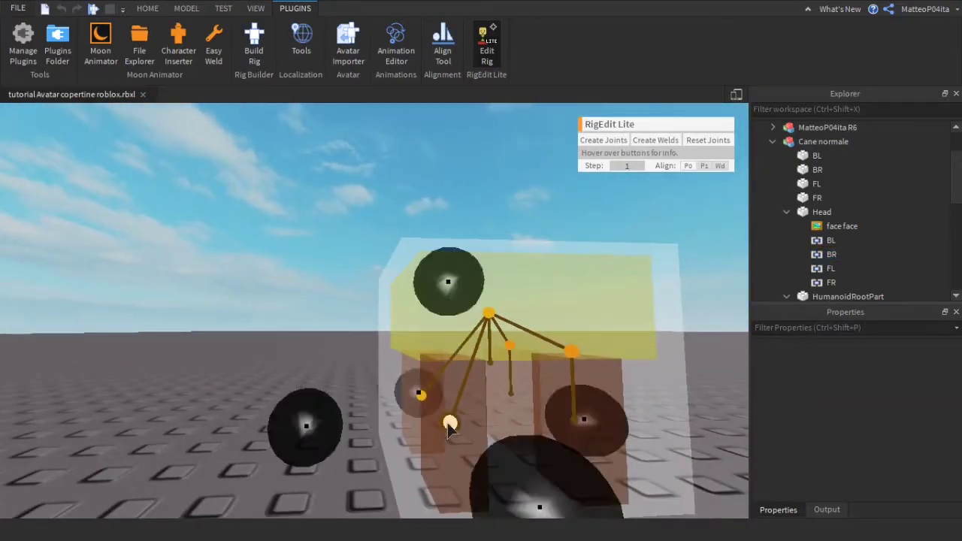
right_click_drag(436, 196, 275, 319)
left_click(408, 361)
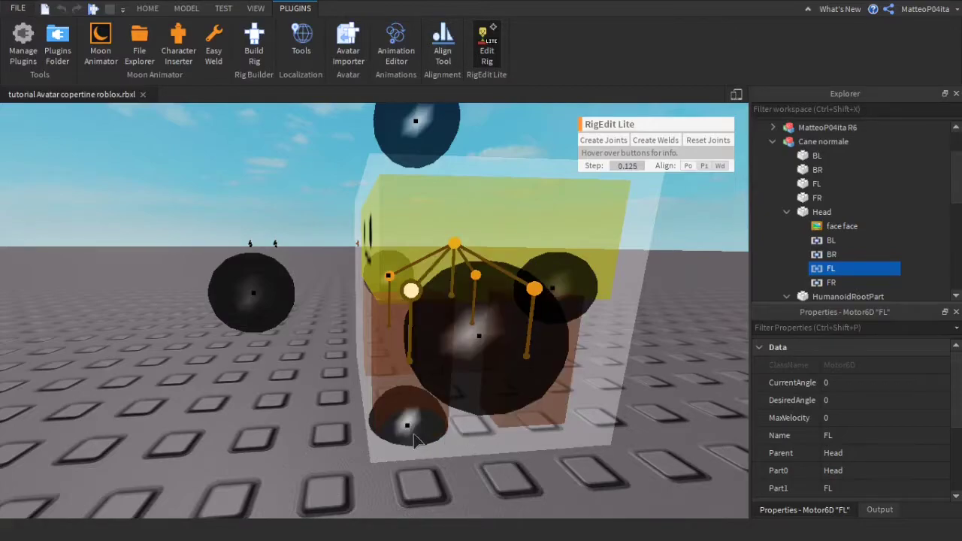
left_click_drag(414, 433, 415, 458)
right_click_drag(304, 413, 304, 413)
scroll(304, 413, "up", 3)
scroll(304, 421, "down", 5)
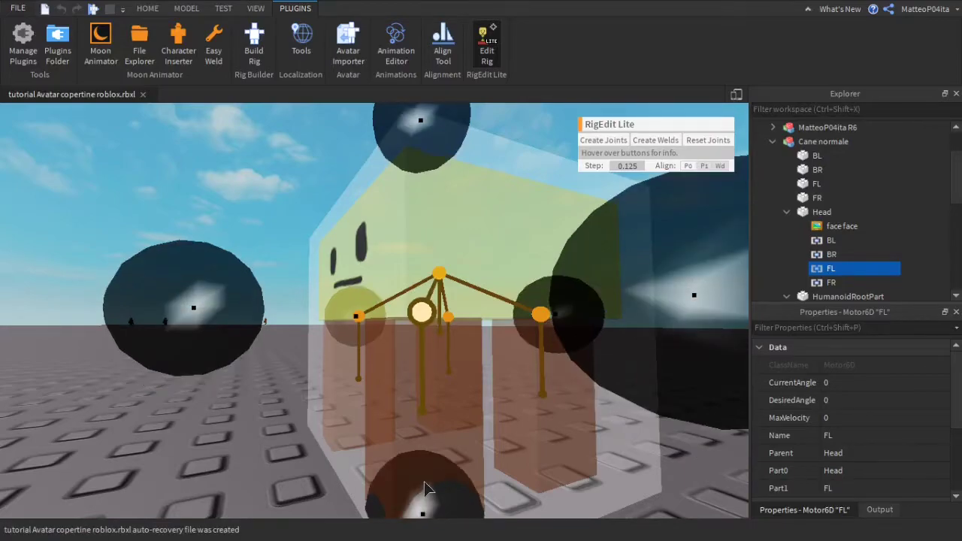
right_click_drag(325, 426, 344, 443)
scroll(328, 438, "down", 8)
left_click(339, 442)
left_click(491, 53)
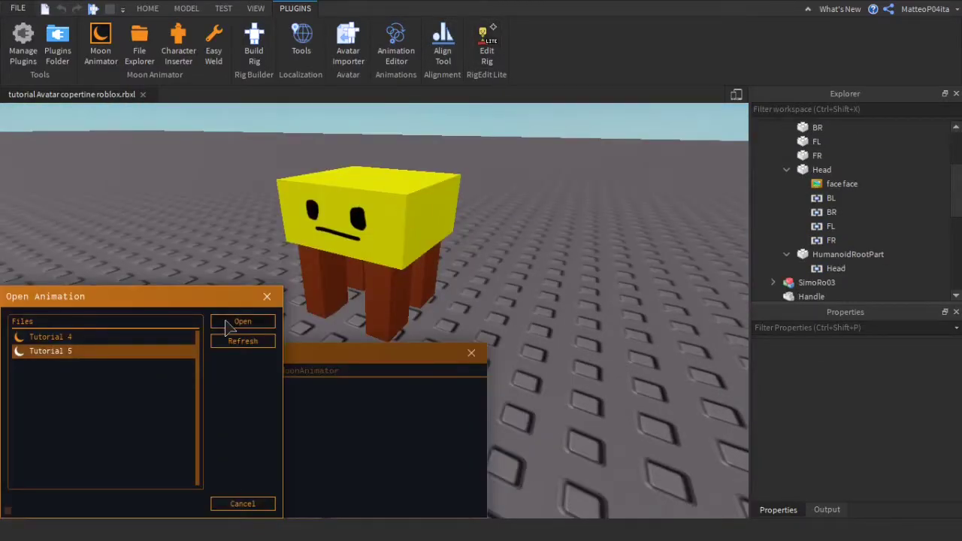
Open the Tutorial 5 animation in Moon Animator and reset the dog's FL leg to its default pose at frame 0.
left_click(239, 321)
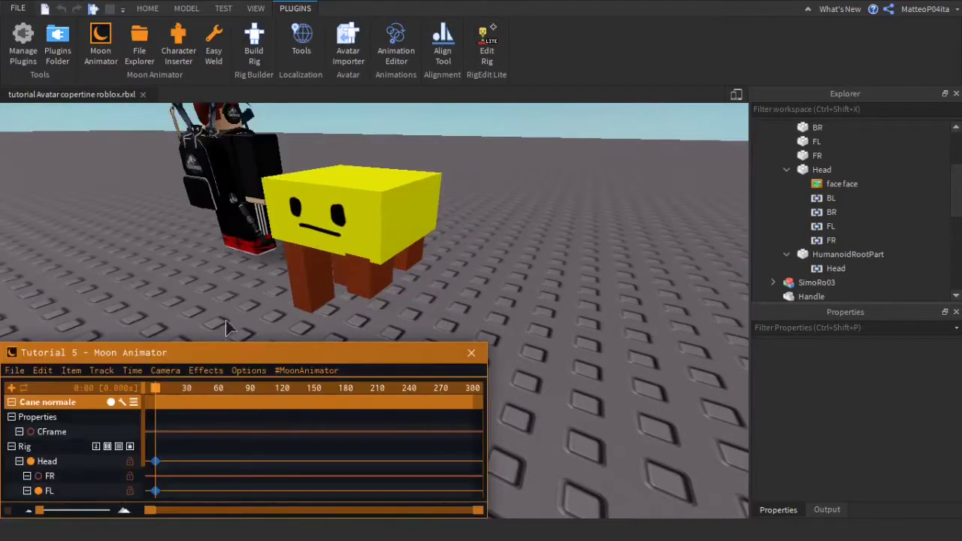
right_click_drag(496, 258, 496, 263)
left_click(326, 286)
right_click_drag(346, 285, 348, 286)
scroll(348, 286, "down", 3)
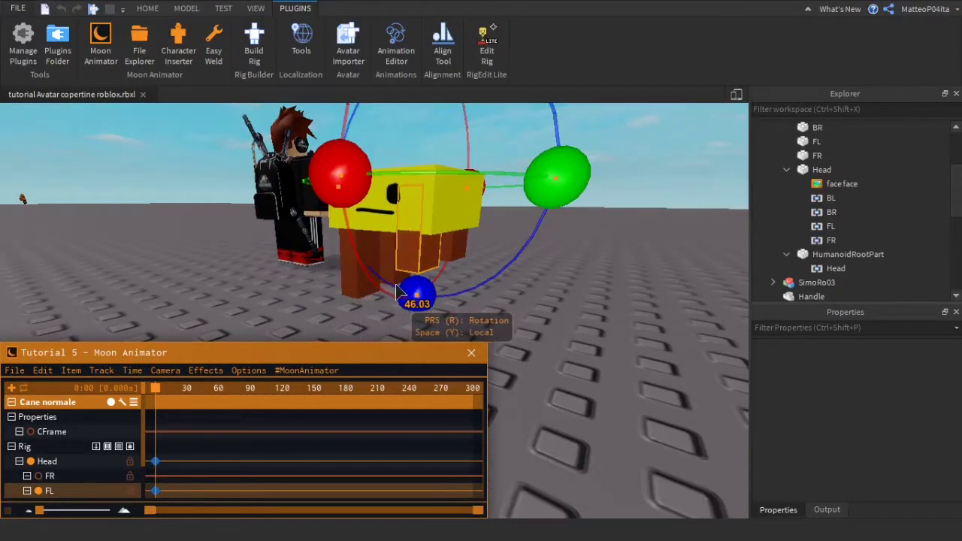
key("g")
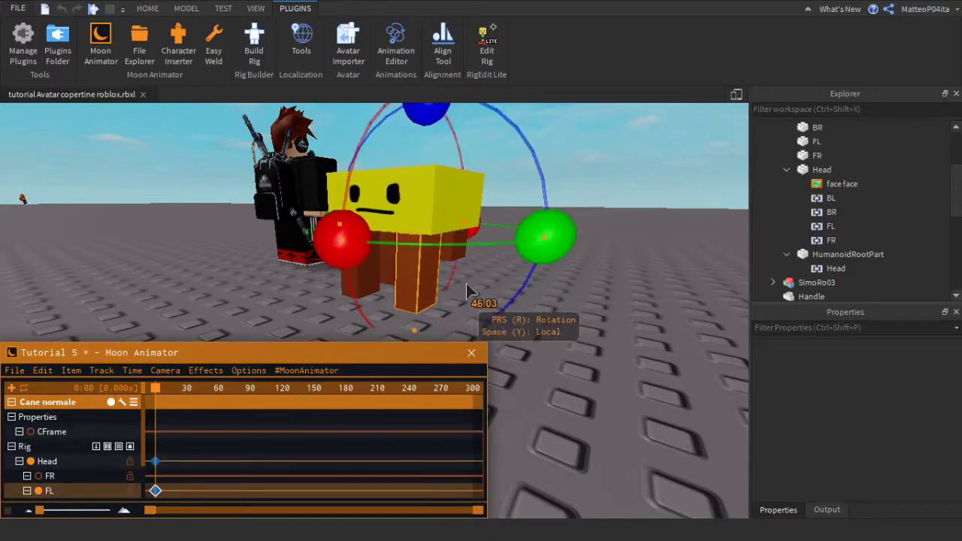
Reset the dog's BL, BR and FR legs to their default pose at frame 0.
left_click(456, 256)
key("g")
left_click(387, 268)
key("g")
left_click(360, 267)
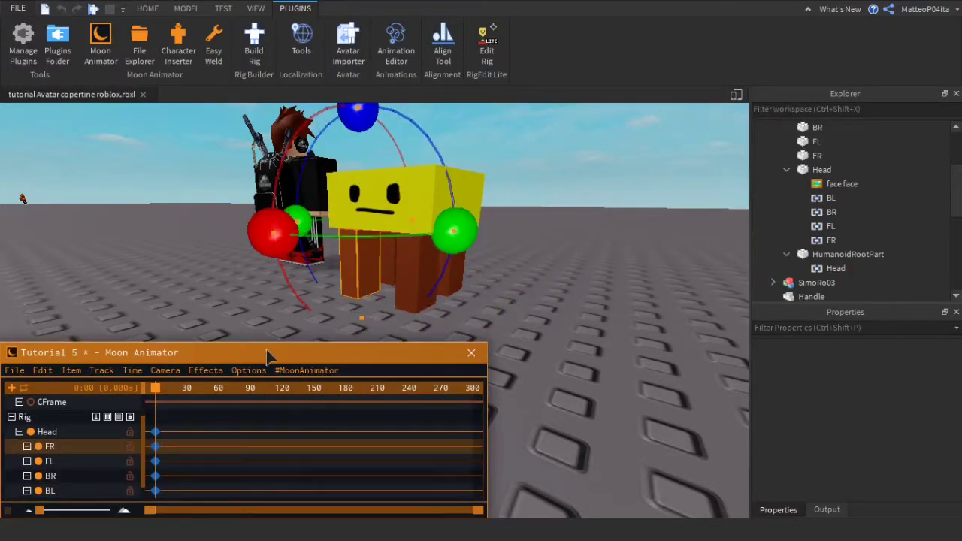
left_click(216, 317)
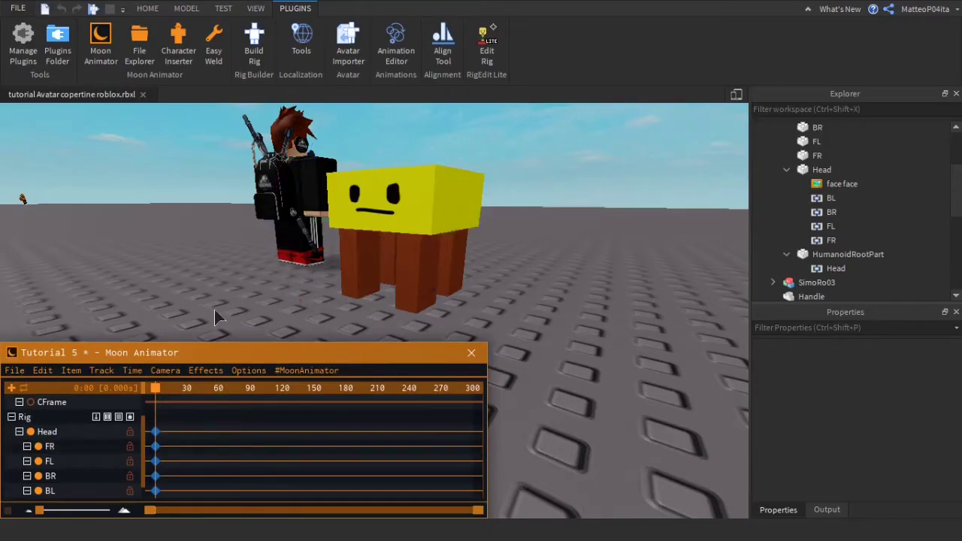
Rotate the FL leg forward by about -44 degrees to test its new pivot at the top of the leg.
key("d")
right_click_drag(448, 285, 448, 285)
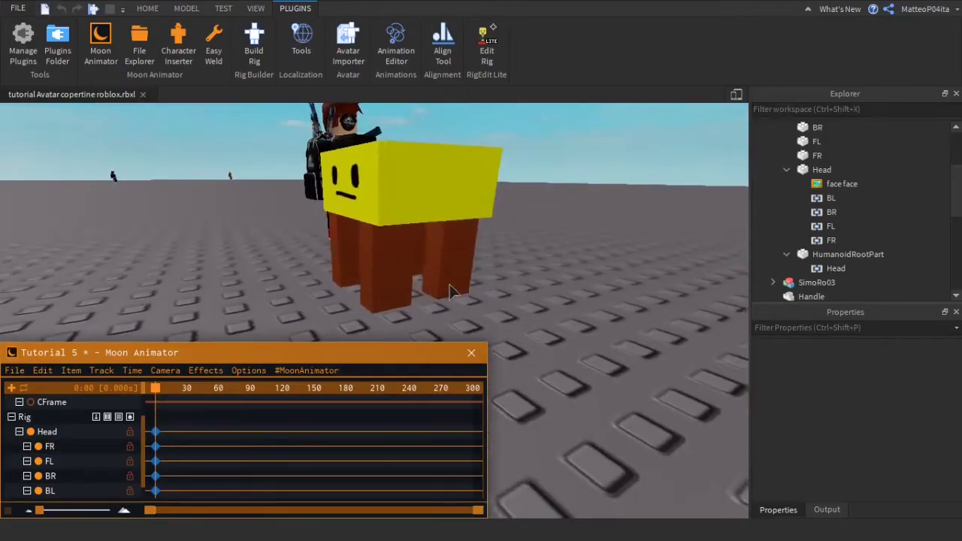
left_click(399, 286)
left_click_drag(255, 227, 297, 141)
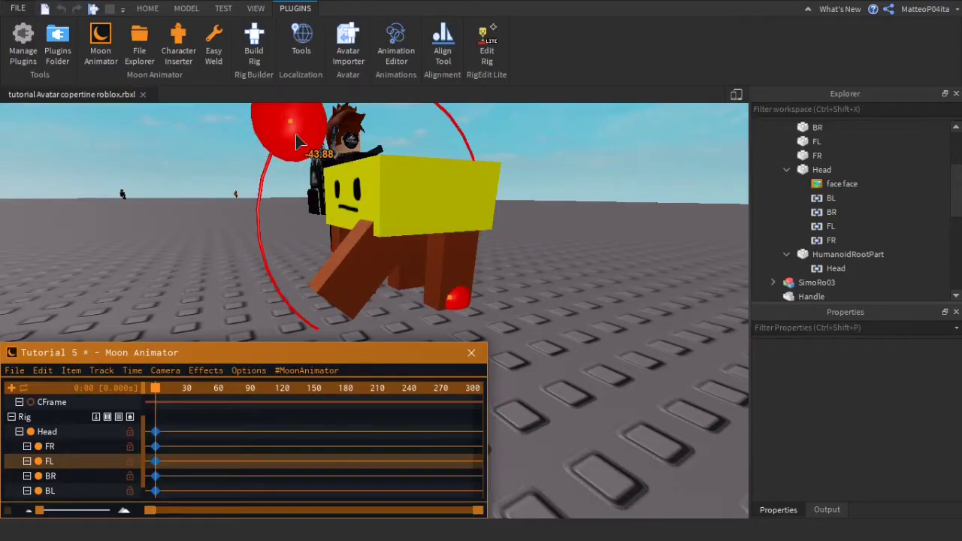
right_click_drag(451, 251, 454, 249)
Pose the dog's Head at a new frame past frame 30 by moving and rotating it.
left_click(382, 196)
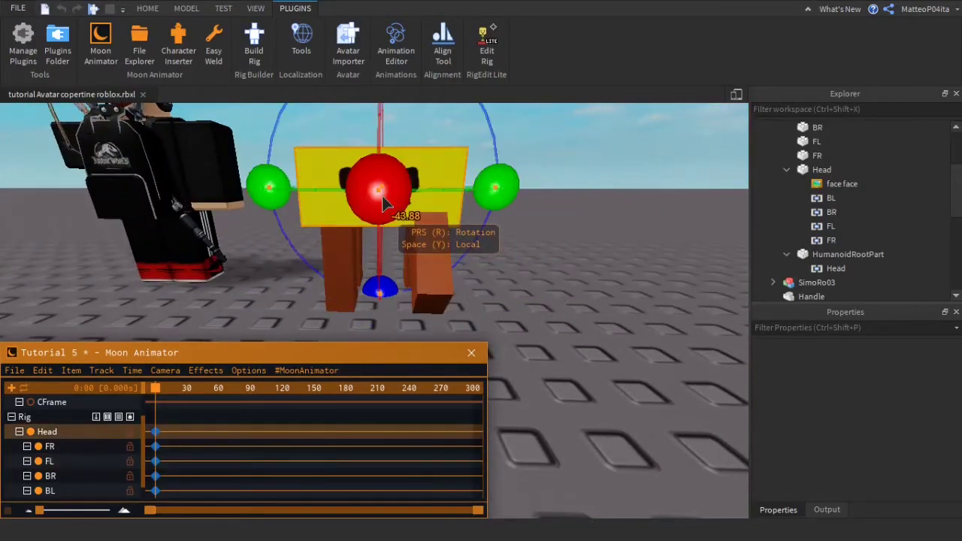
scroll(381, 198, "down", 5)
left_click(196, 387)
key("r")
left_click_drag(381, 208, 382, 155)
left_click_drag(436, 192, 465, 190)
key("r")
left_click_drag(404, 261, 341, 259)
Adjust another joint of the dog at the new frame and play the animation.
left_click(401, 243)
key("r")
left_click_drag(422, 236, 438, 293)
key("space")
right_click_drag(548, 331, 551, 328)
left_click(552, 327)
key("space")
Select one more joint of the dog, change its pose and replay the animation to check the movement.
right_click_drag(511, 225, 535, 218)
scroll(512, 226, "down", 3)
left_click(381, 245)
left_click_drag(426, 269, 520, 304)
key("space")
left_click(502, 353)
key("space")
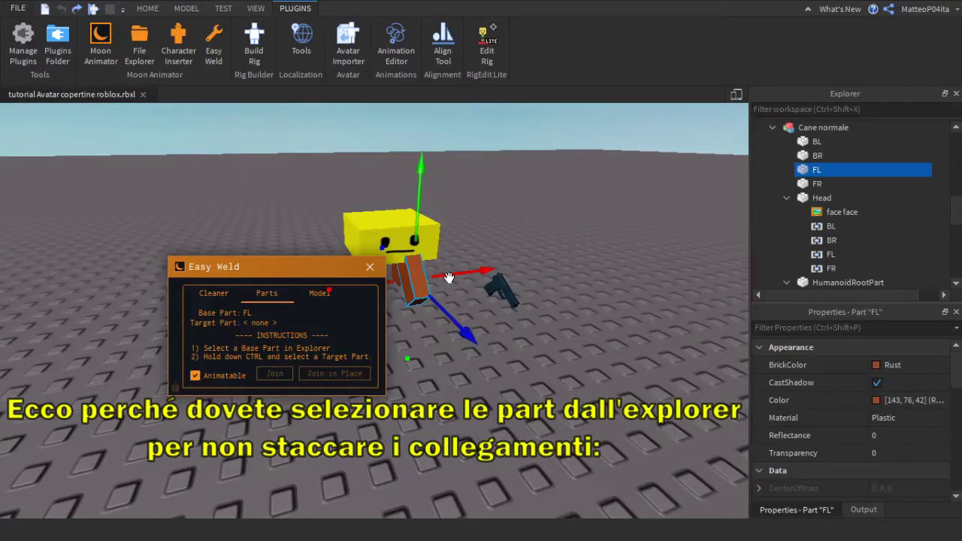
Try moving the FL leg part away from the dog in the viewport and undo the move.
left_click_drag(447, 278, 620, 236)
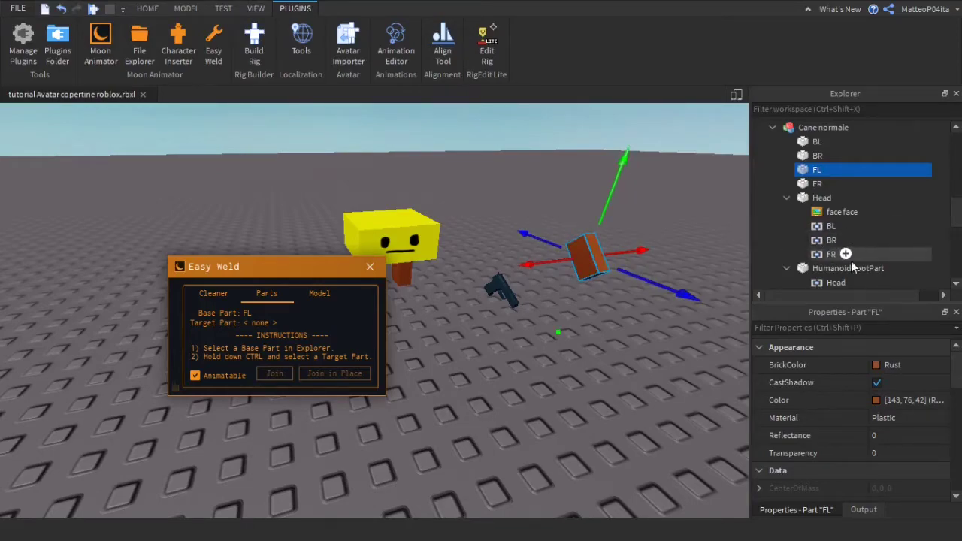
key("ctrl+z")
left_click(600, 309)
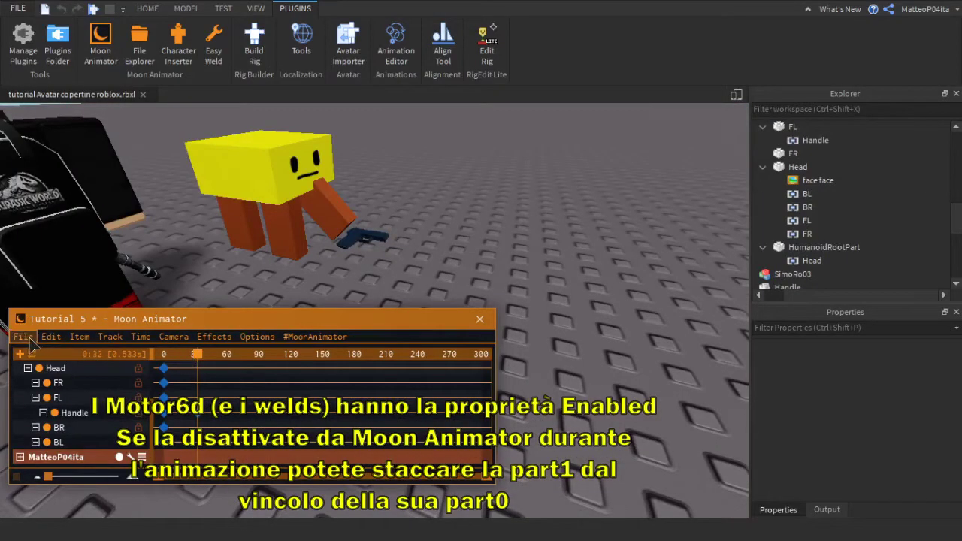
Add the Handle Motor6D under the FL leg to the animation with its Enabled property.
left_click(23, 337)
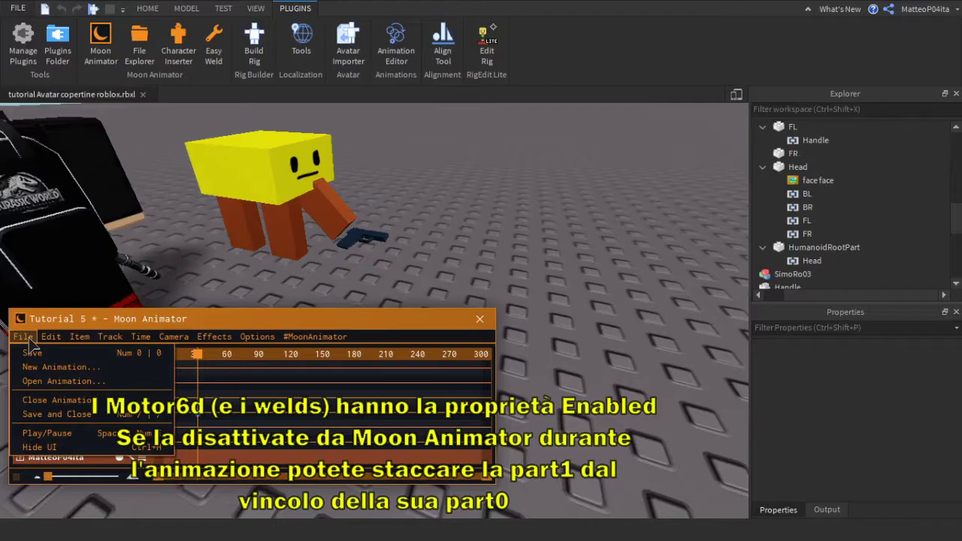
left_click(29, 340)
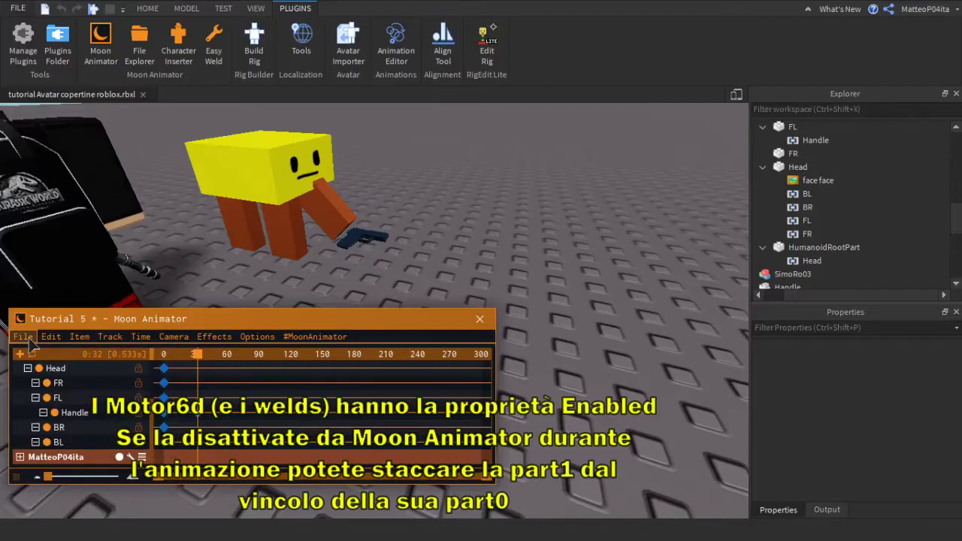
left_click(20, 354)
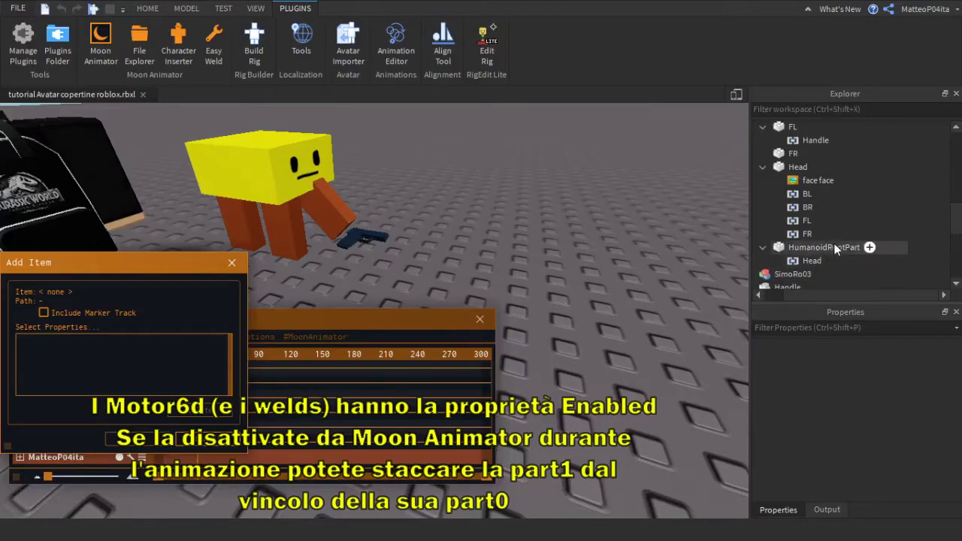
left_click(815, 143)
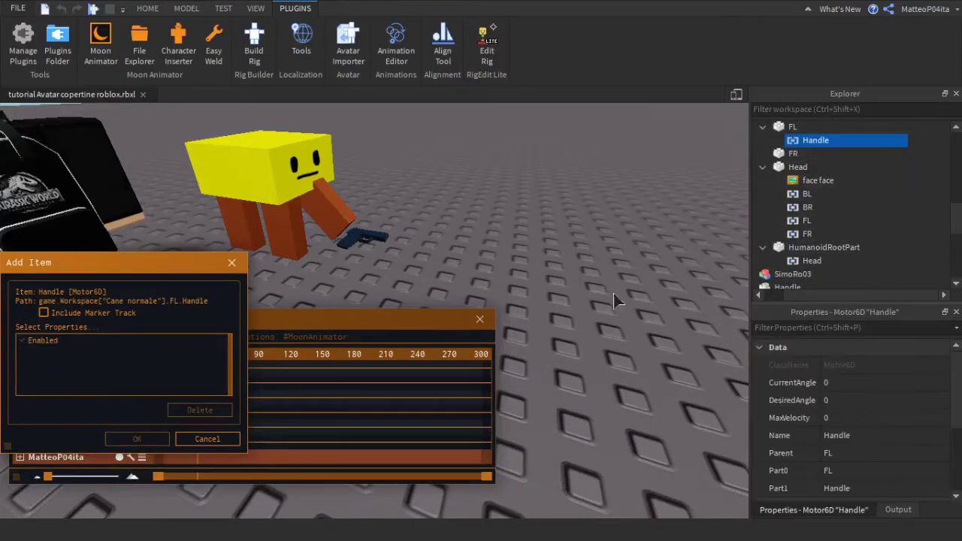
left_click(78, 344)
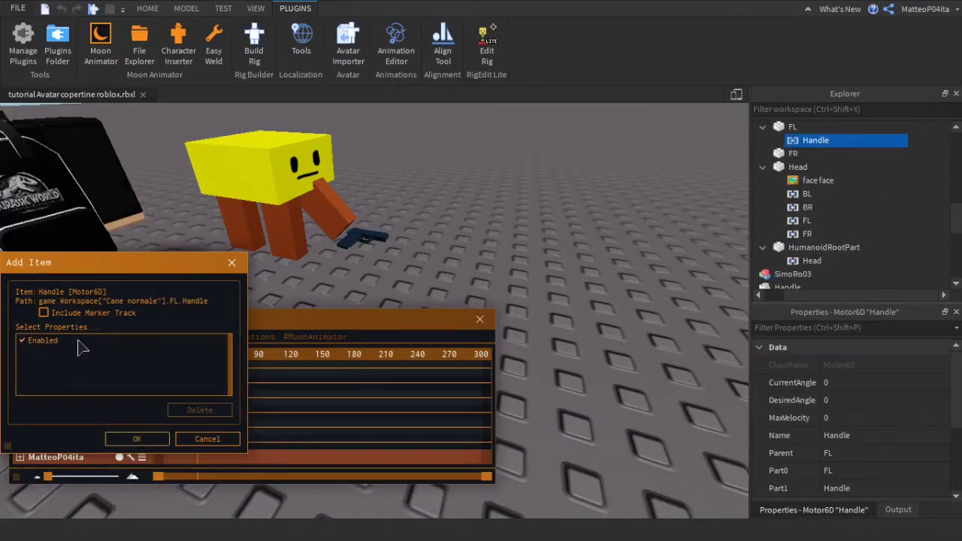
left_click(138, 441)
Add a keyframe to the Handle's Enabled property at frame 32 and edit the keyframe's boolean value.
left_click(119, 400)
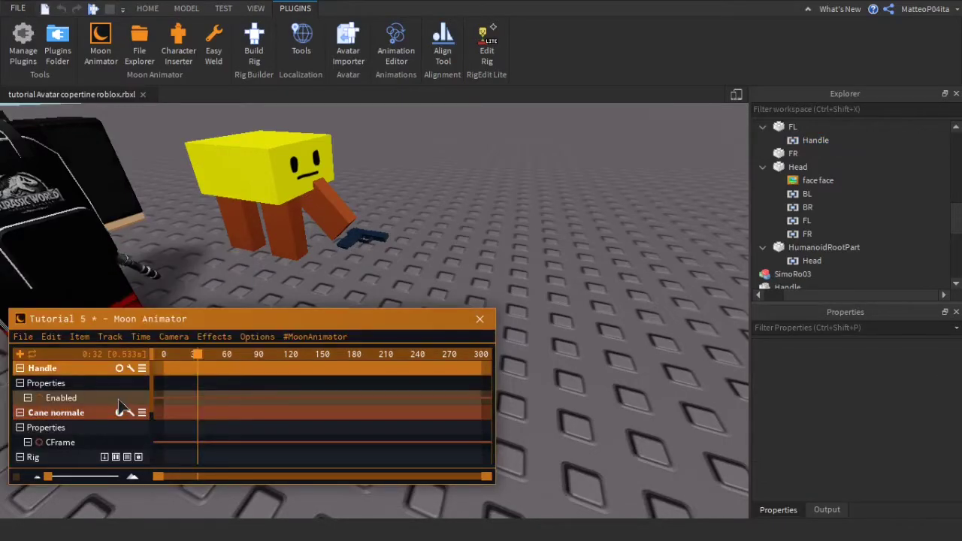
left_click(119, 400)
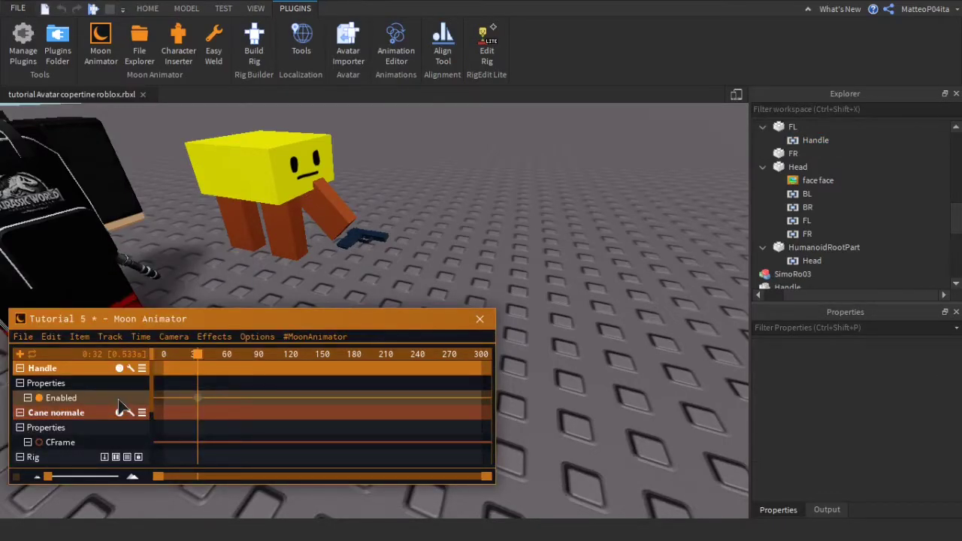
double_click(199, 401)
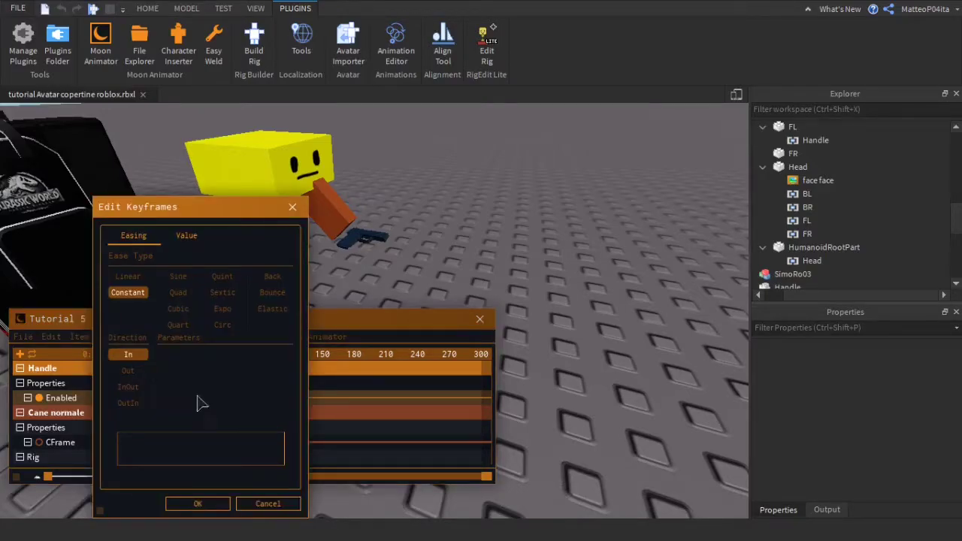
left_click(186, 239)
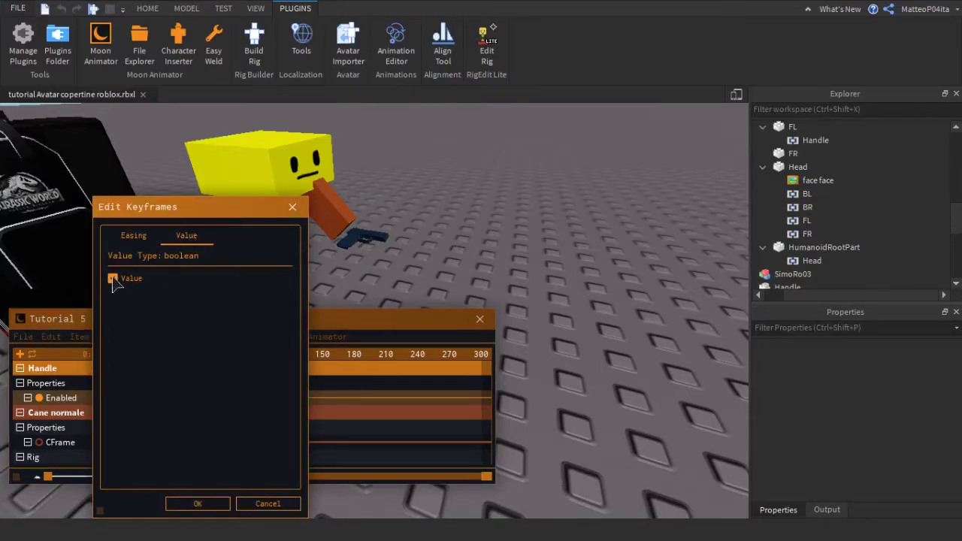
left_click(198, 504)
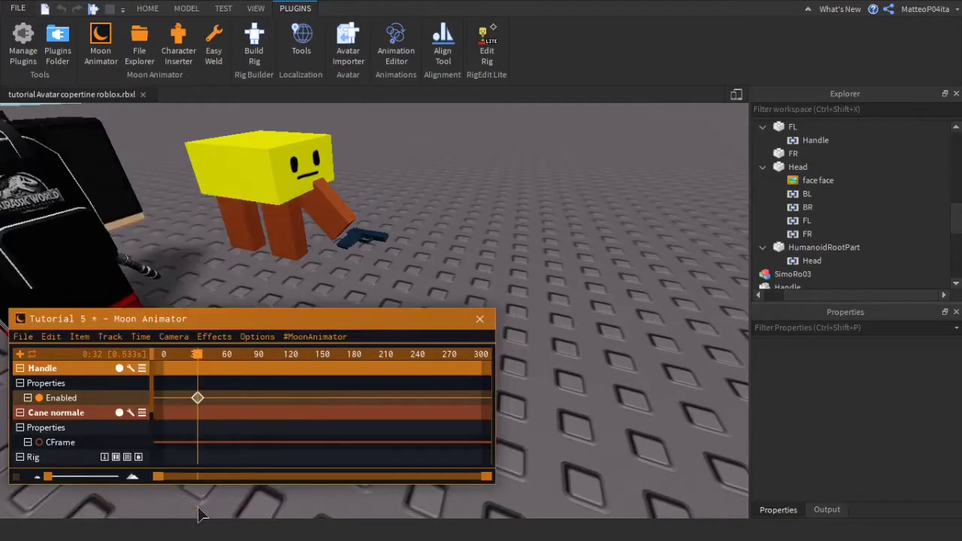
Add a keyframe with the boolean value checked to the Handle's Enabled property at frame 0 and play the animation.
left_click(164, 355)
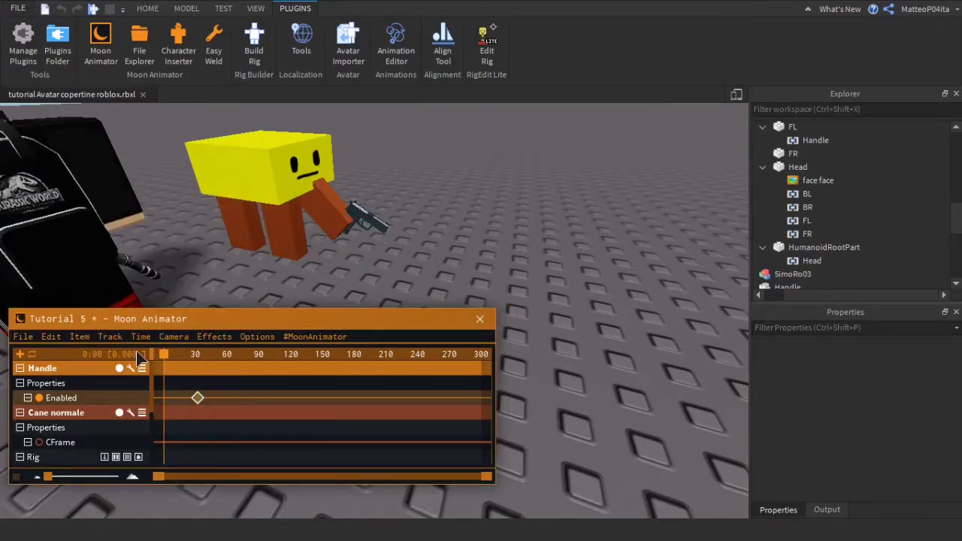
double_click(164, 399)
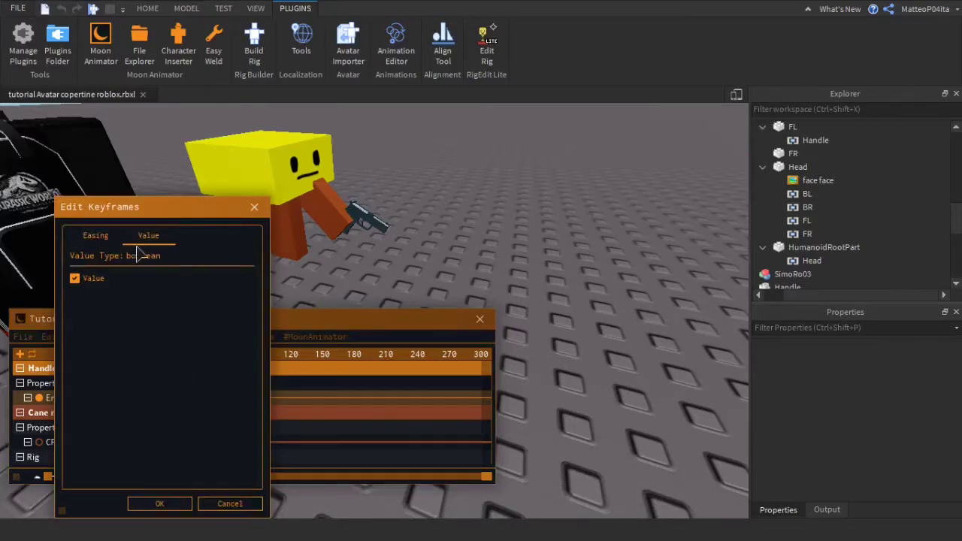
left_click(159, 504)
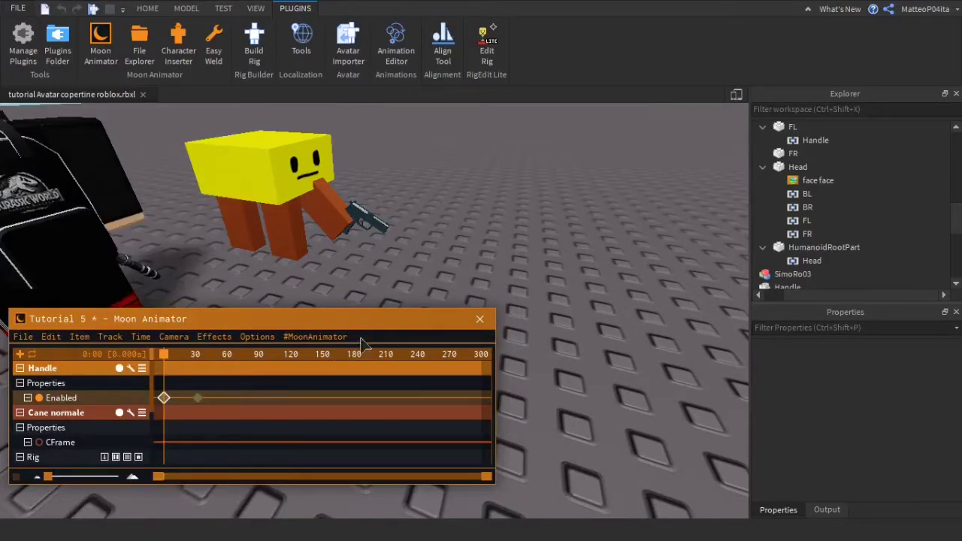
key("space")
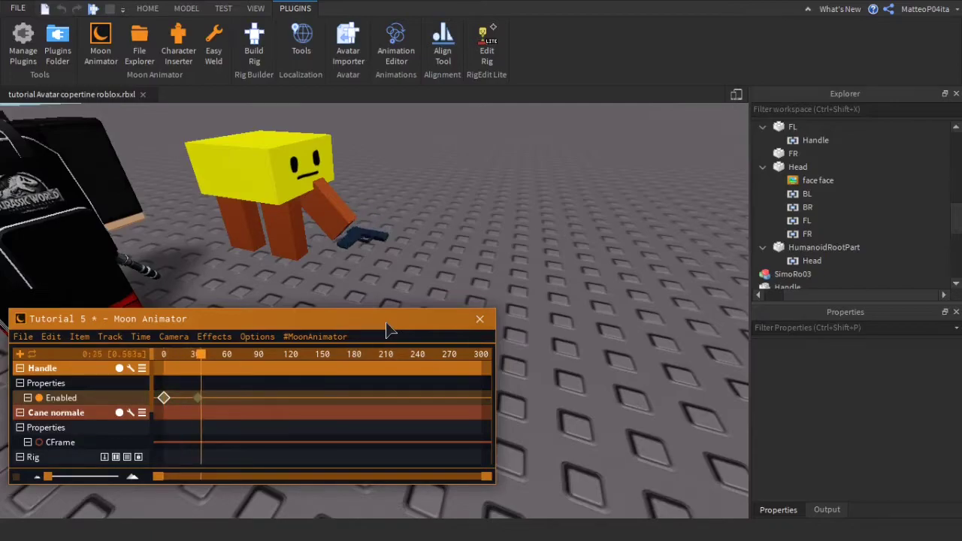
Rotate the dog's FL leg by about 72 degrees at frame 59 to keyframe a new pose.
left_click(239, 364)
left_click_drag(221, 358, 226, 354)
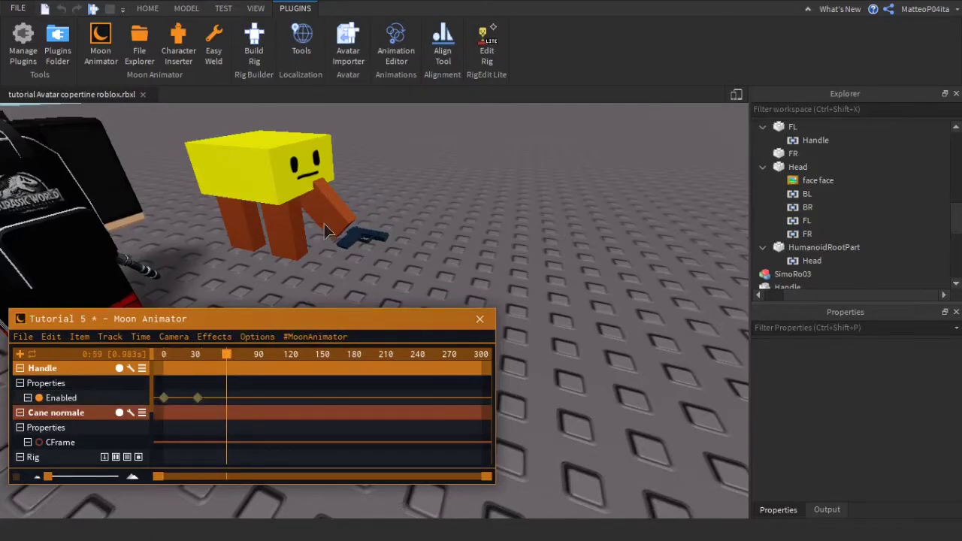
left_click(325, 230)
left_click_drag(387, 164, 375, 250)
Rotate the FL leg sideways at frame 20 to keyframe an intermediate pose, and deselect the leg.
left_click(184, 354)
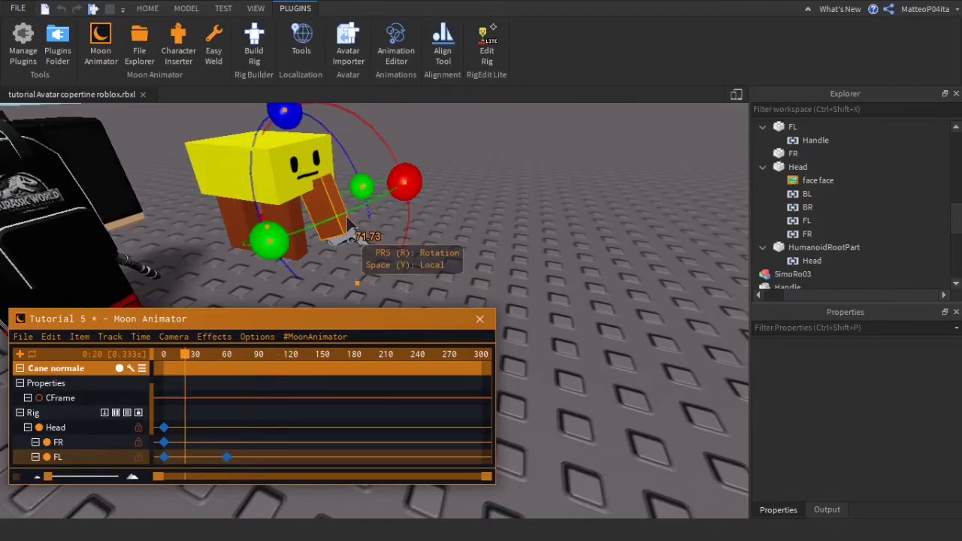
left_click(431, 257)
key("d")
right_click_drag(431, 257, 431, 257)
key("w")
left_click(440, 239)
left_click_drag(490, 216, 450, 225)
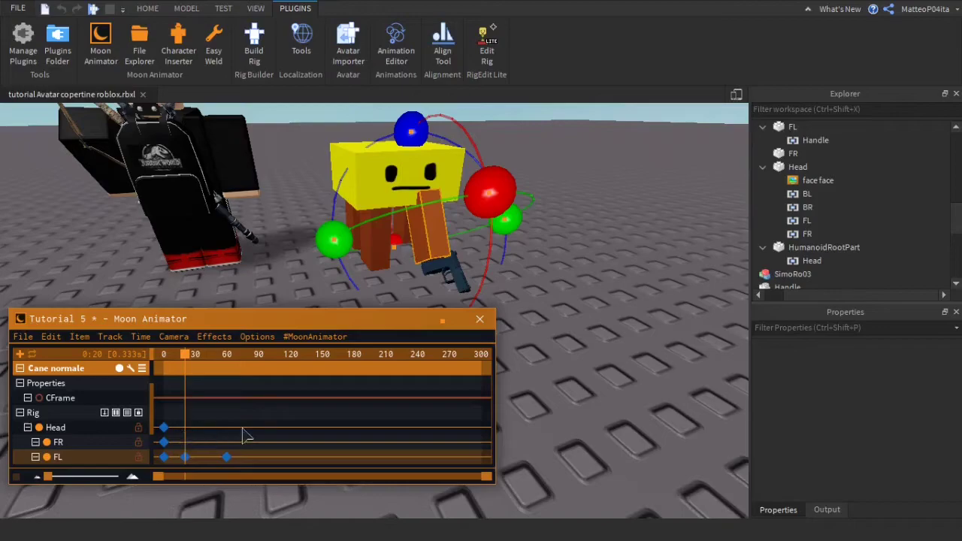
scroll(244, 435, "up", 2)
scroll(244, 435, "down", 3)
scroll(244, 435, "up", 1)
left_click(590, 311)
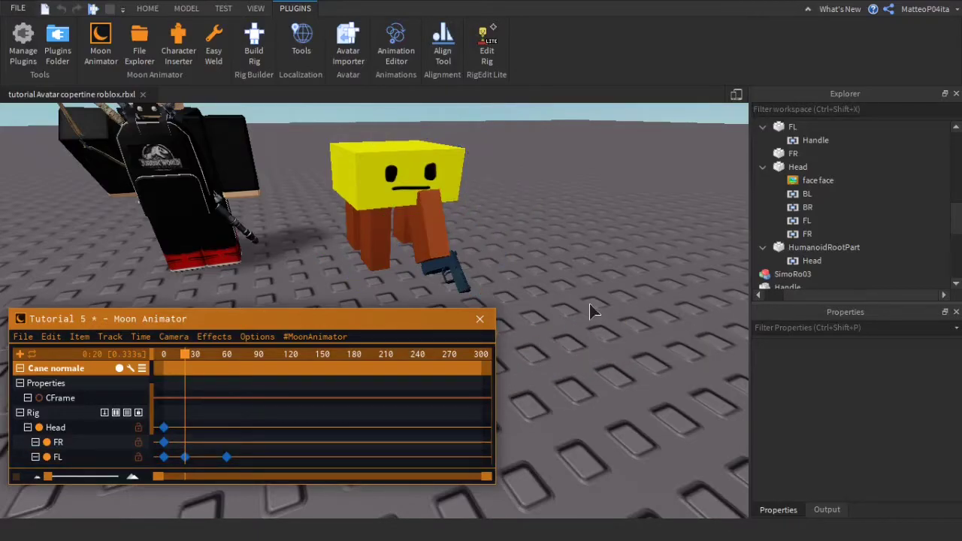
Scrub to frame 114, try rotating the FL leg slightly, undo the rotation and deselect the leg.
left_click_drag(228, 363, 286, 360)
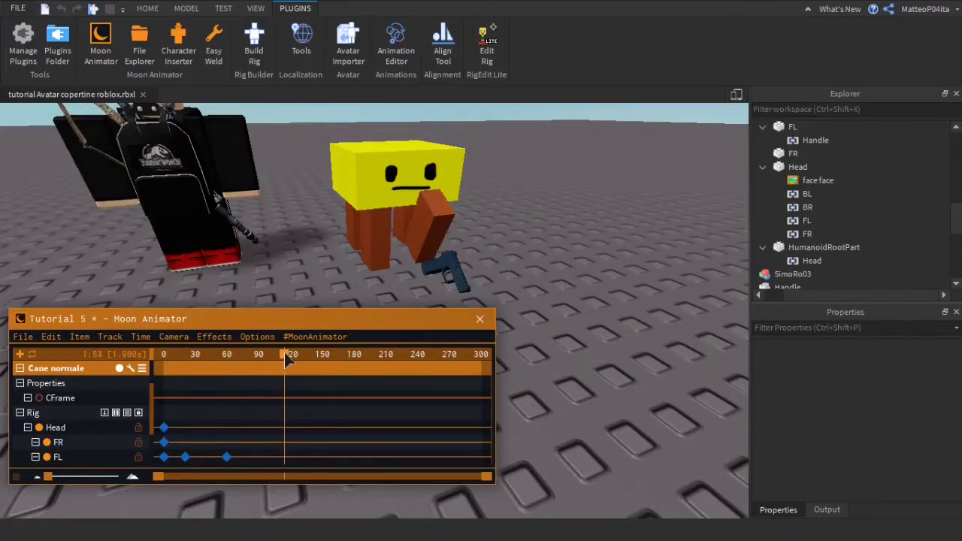
left_click(431, 226)
left_click_drag(333, 228, 344, 247)
key("ctrl+z")
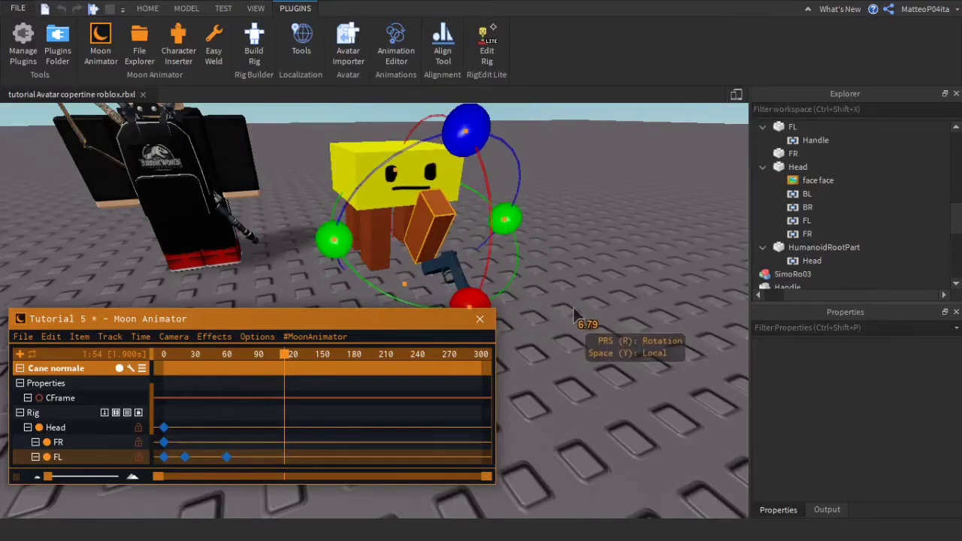
left_click(573, 313)
Close the Tutorial 5 animation and exit the animation editor.
right_click_drag(531, 344, 531, 343)
key("s")
scroll(536, 347, "up", 5)
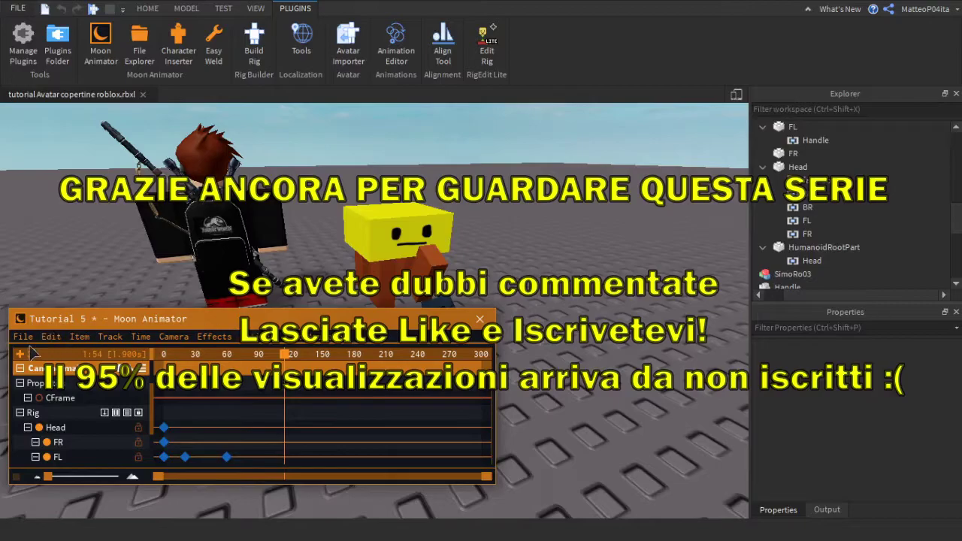
left_click(23, 336)
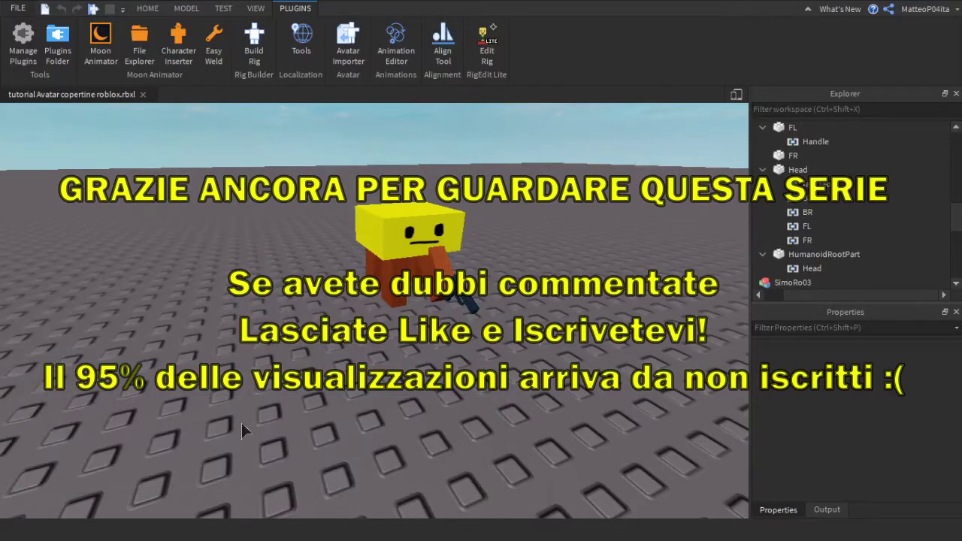
scroll(304, 399, "down", 5)
right_click_drag(305, 398, 383, 378)
scroll(382, 377, "up", 3)
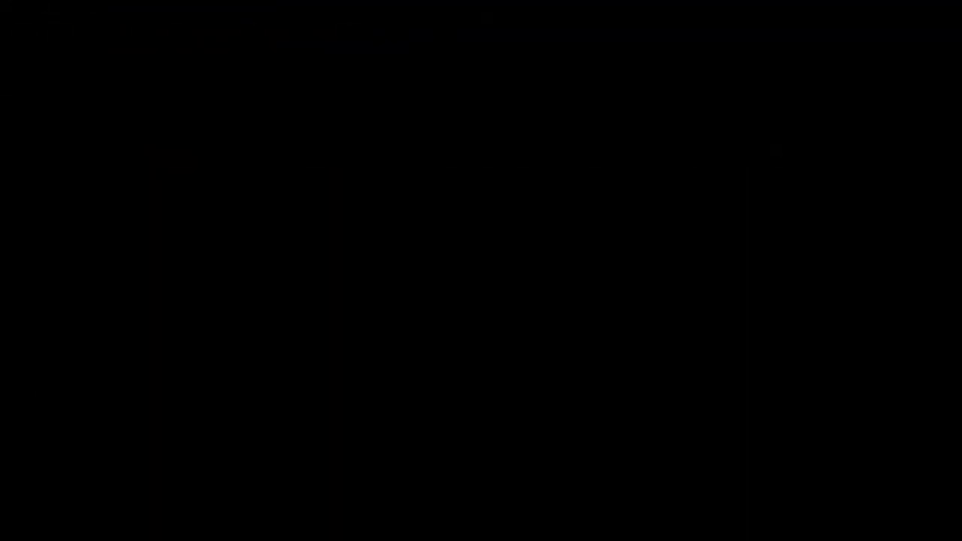